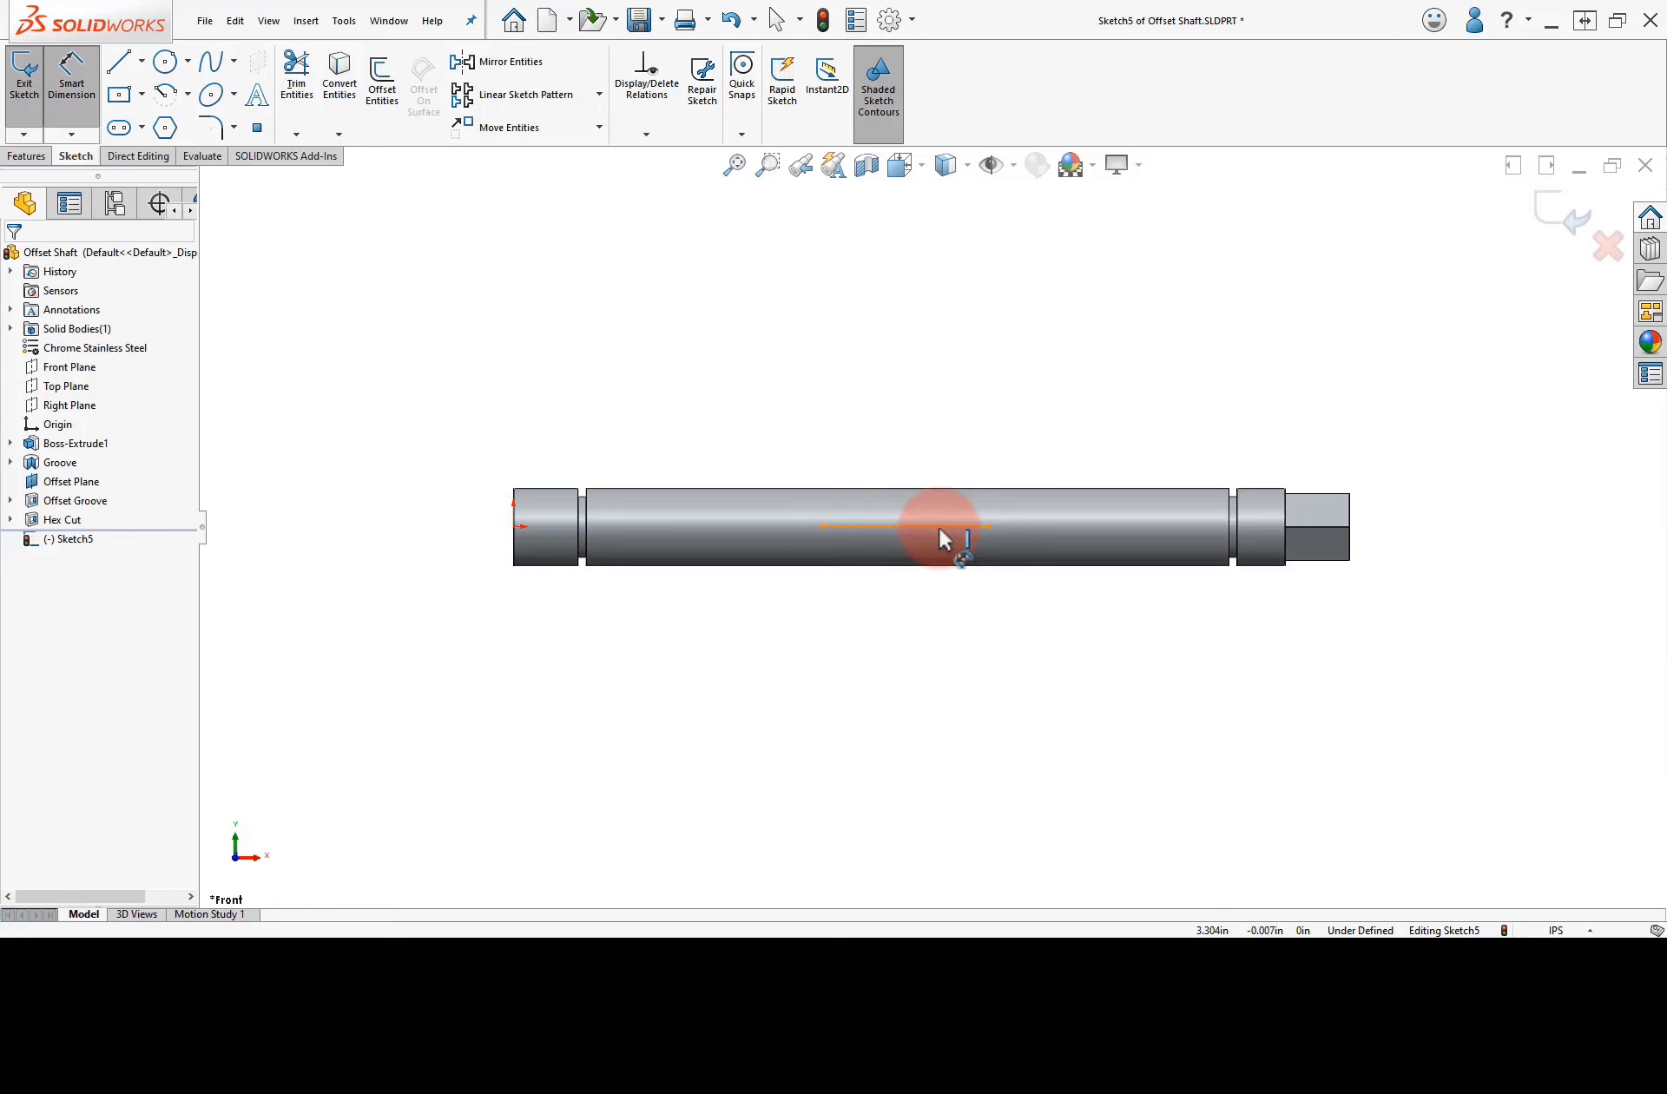
- Dimension the length of the horizontal sketch line on the shaft's axis as 1 in
click(940, 526)
click(912, 415)
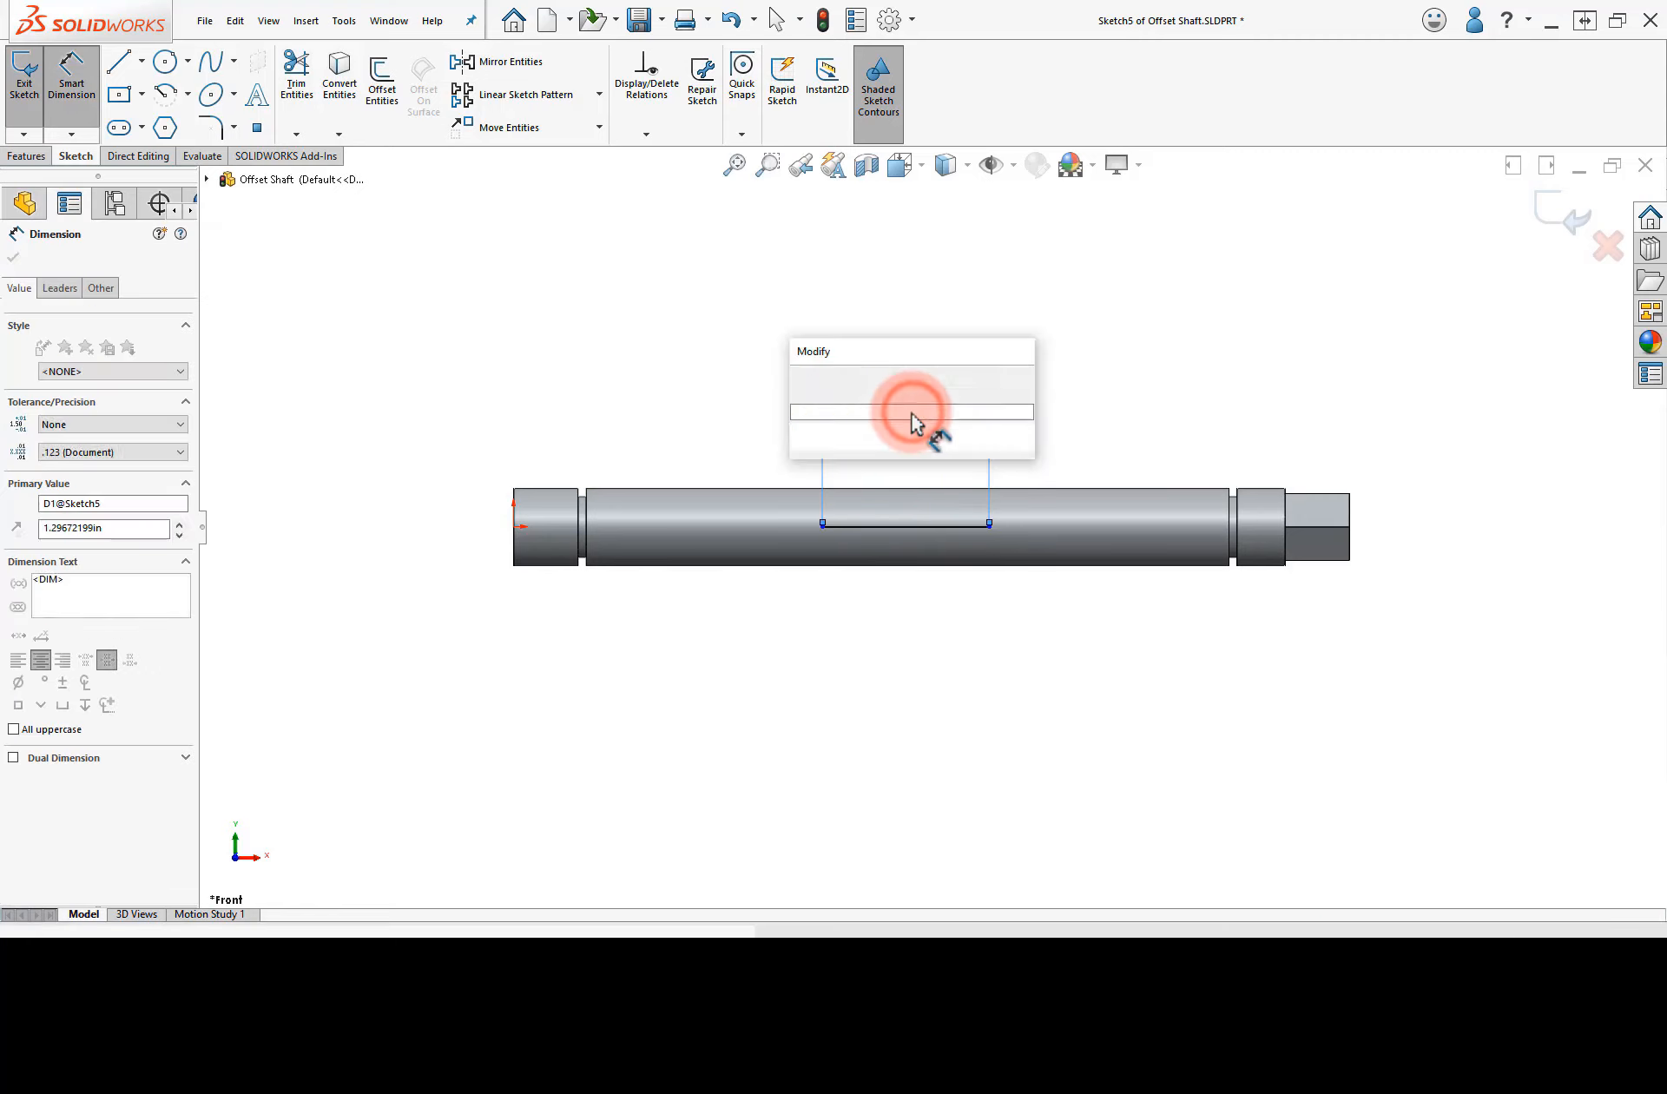
text(1)
key(Return)
- Dimension the distance from the shaft's plain end to the nearer endpoint of the sketch line as 2.625 in
click(816, 527)
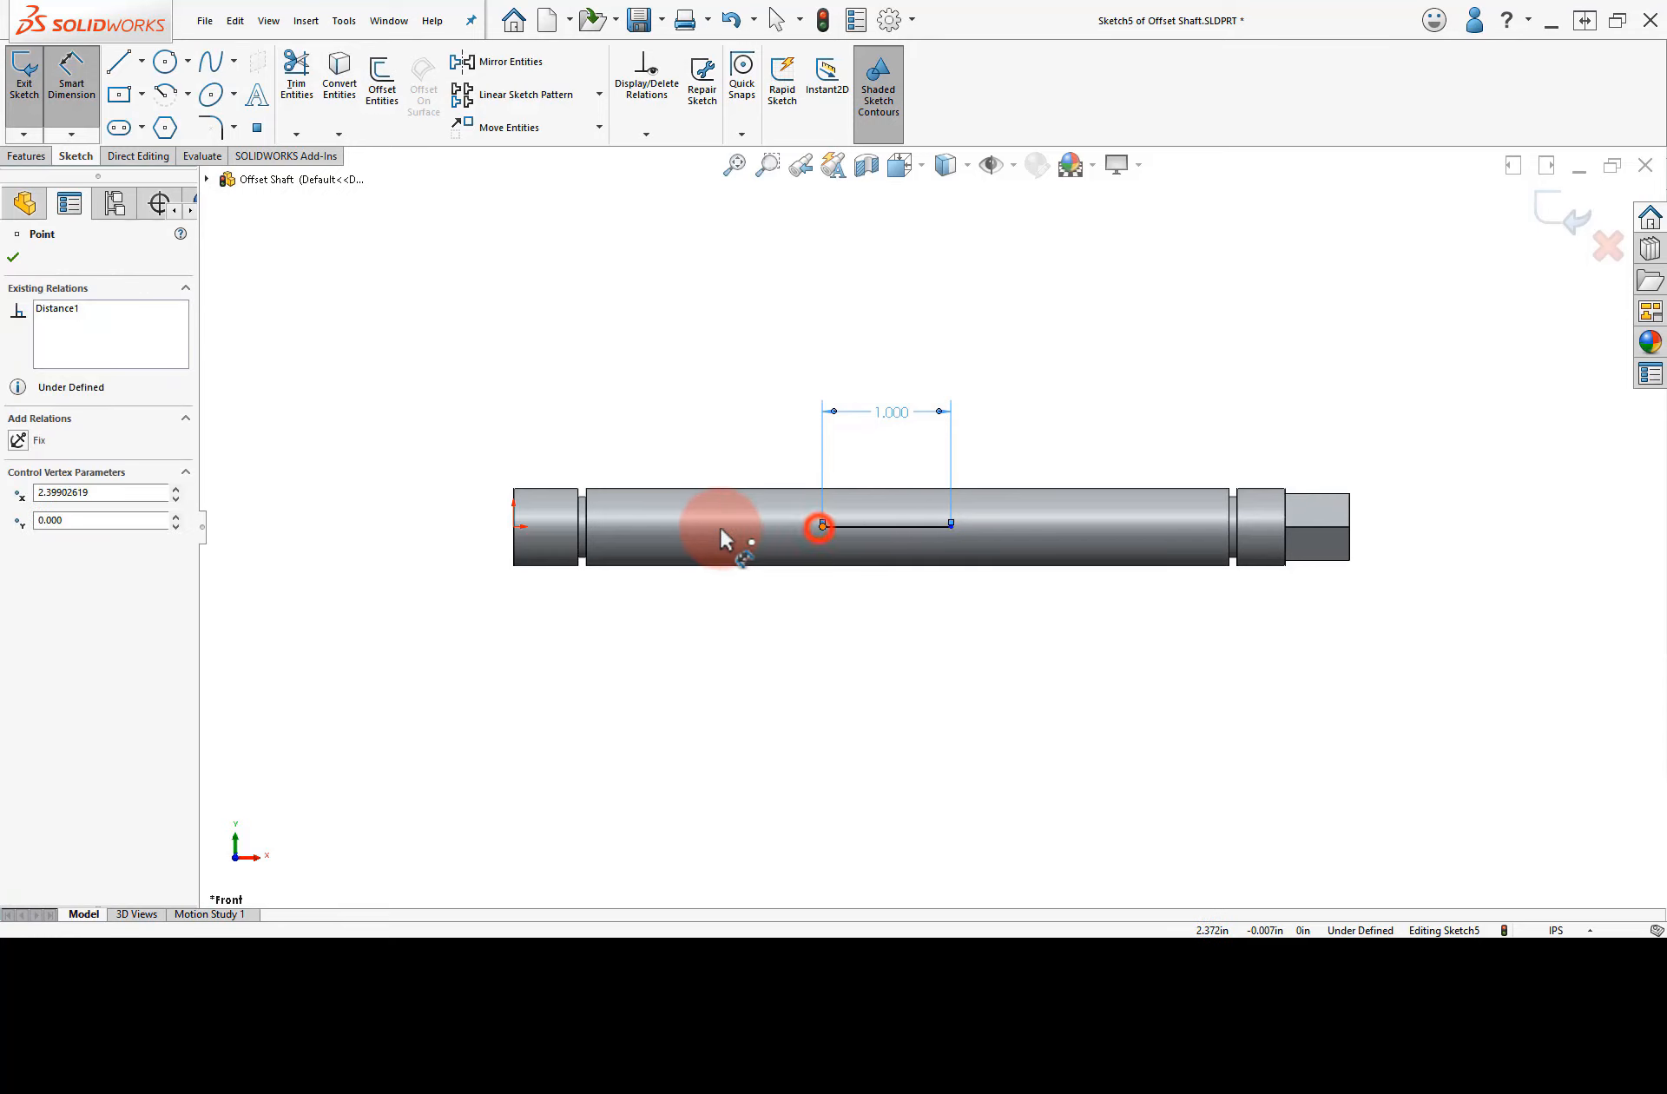
click(514, 512)
click(619, 403)
text(2)
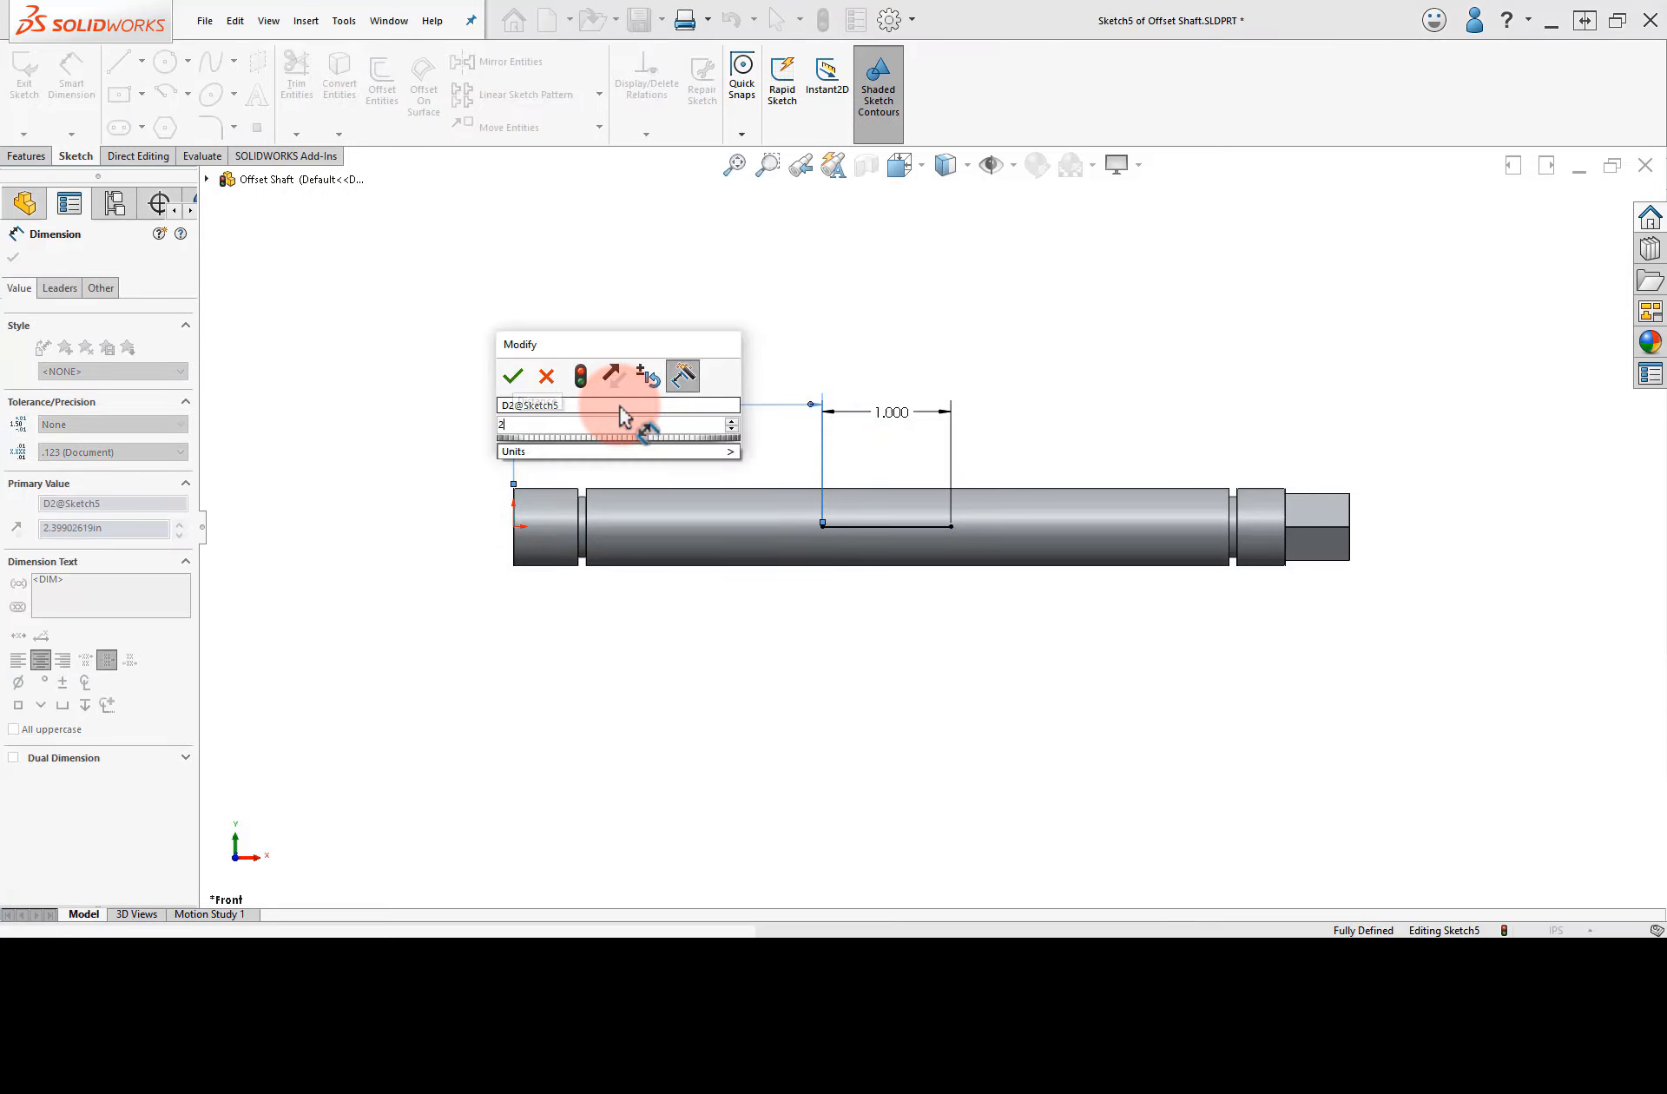
text(.625)
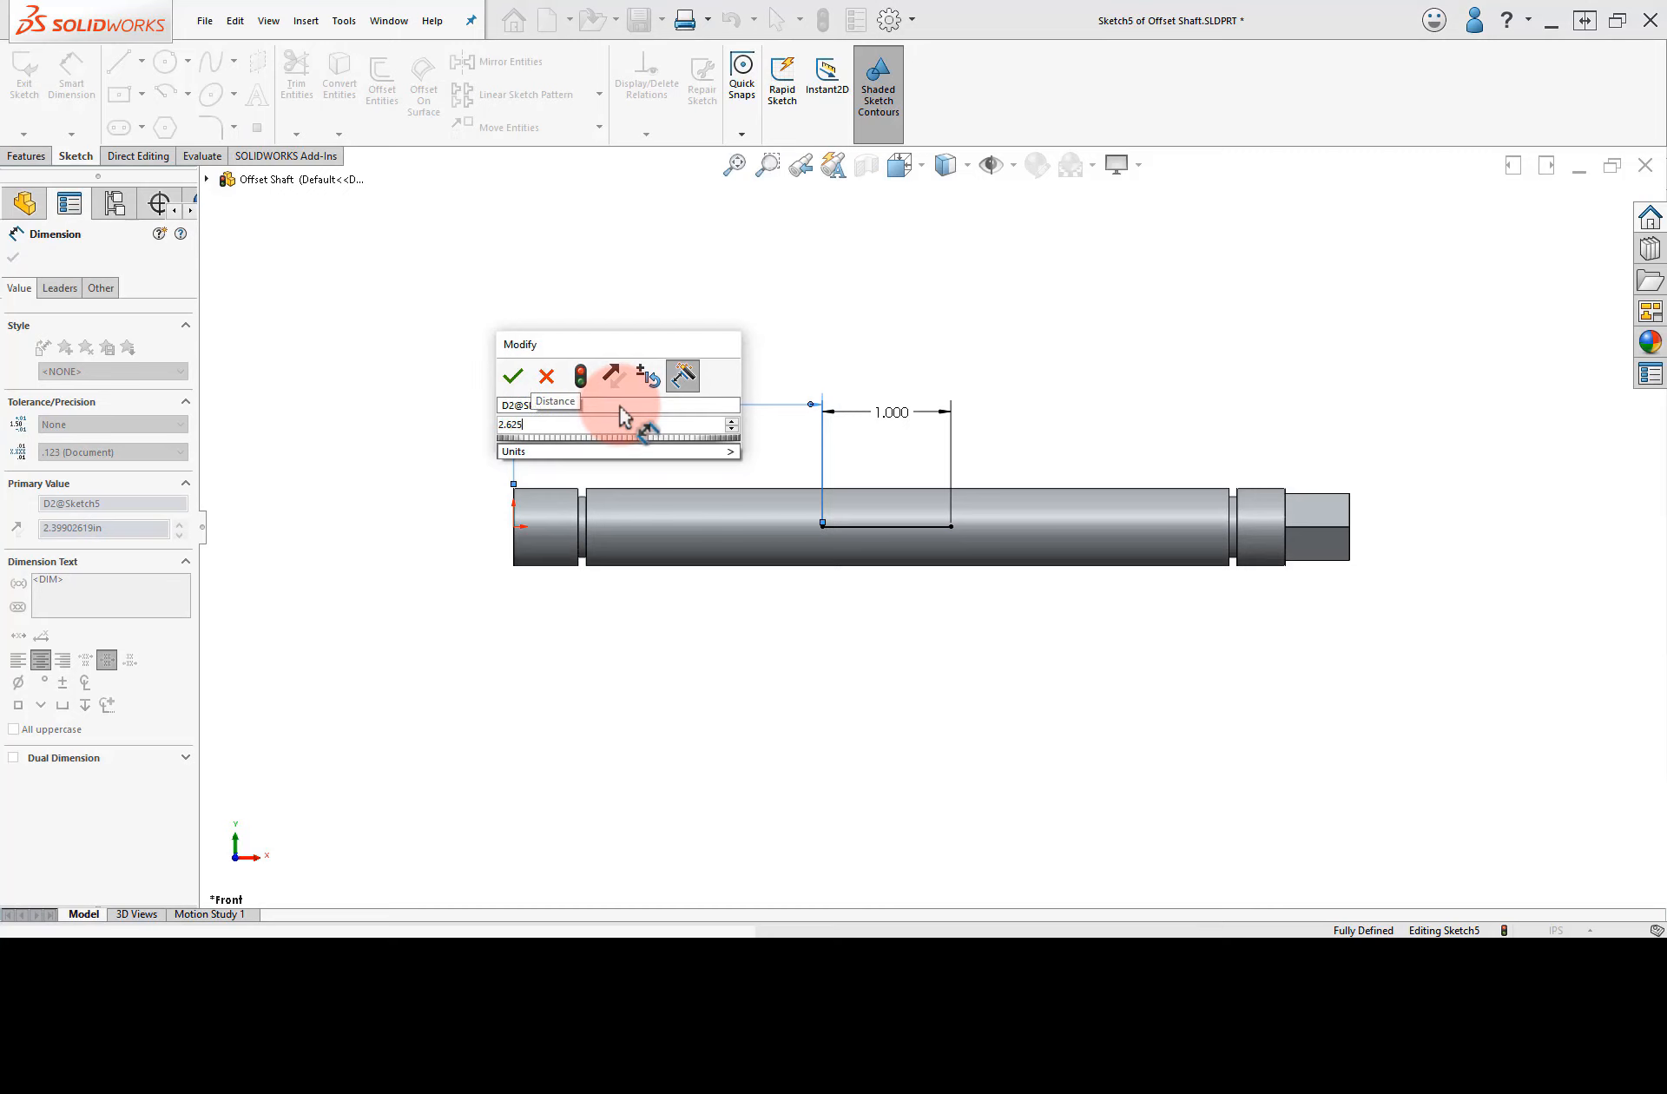
key(Return)
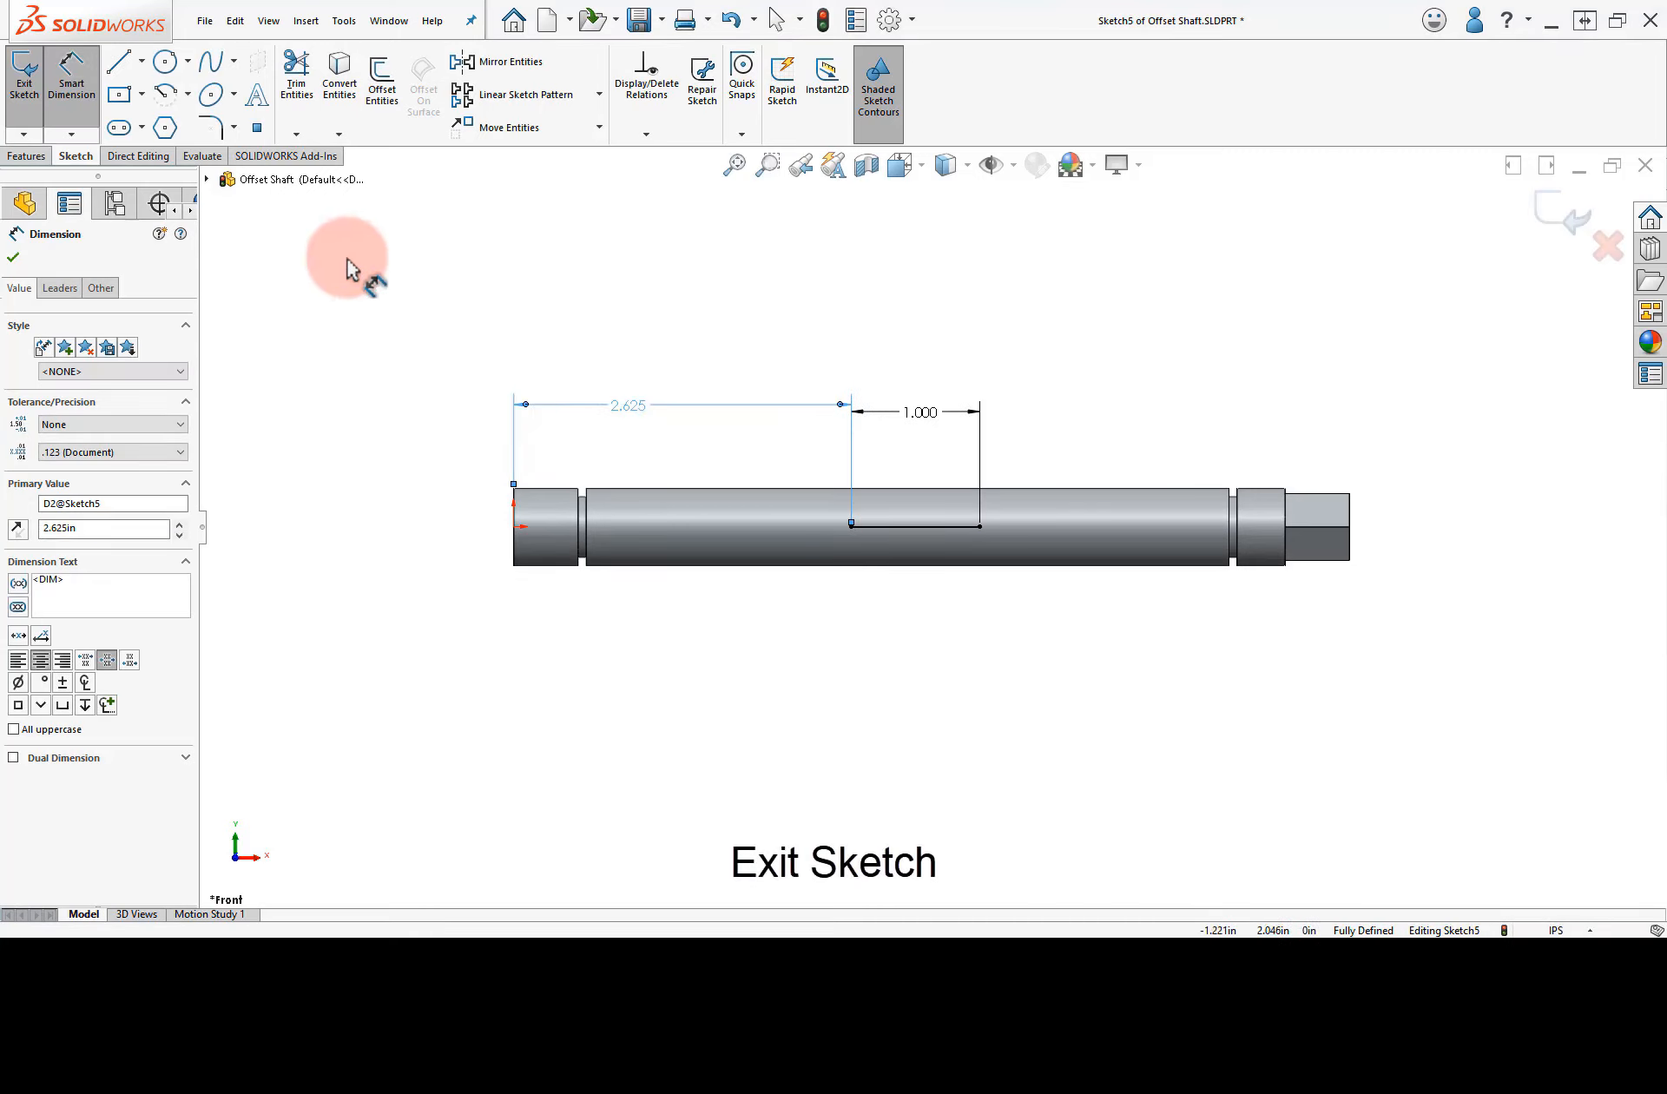
- Exit the sketch and rename it Gear Width
click(19, 86)
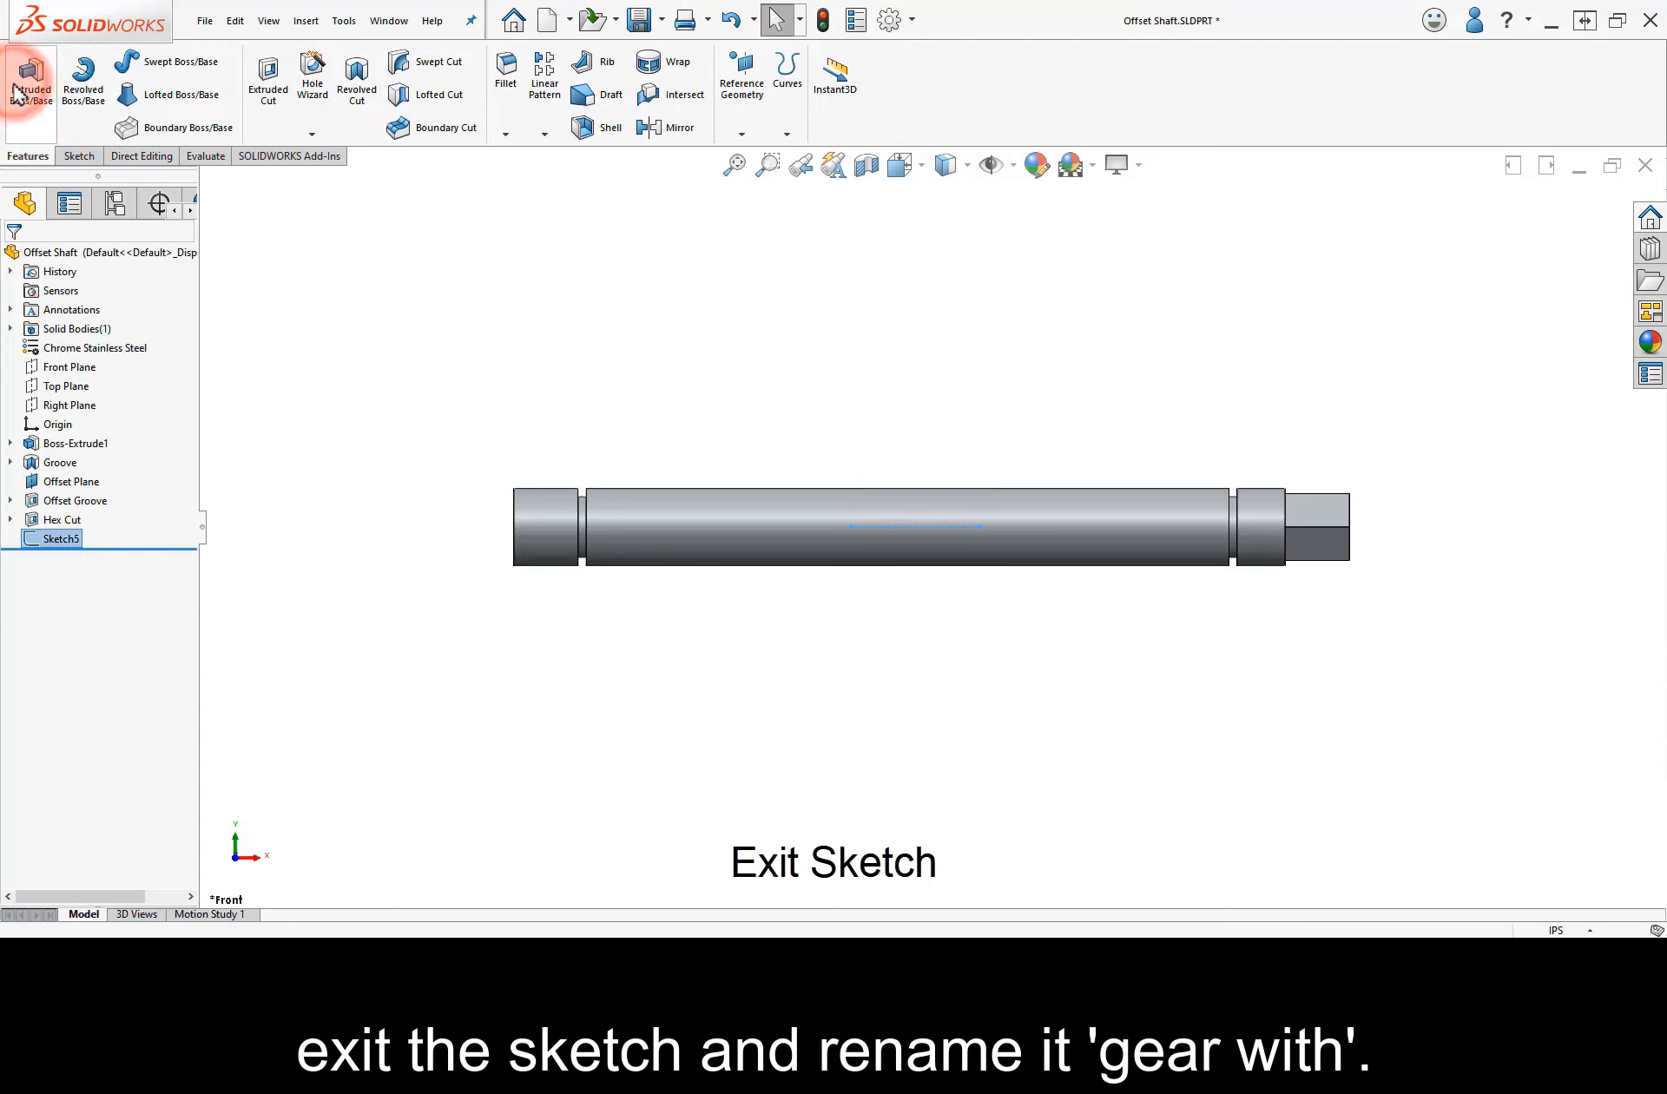
click(61, 539)
click(61, 541)
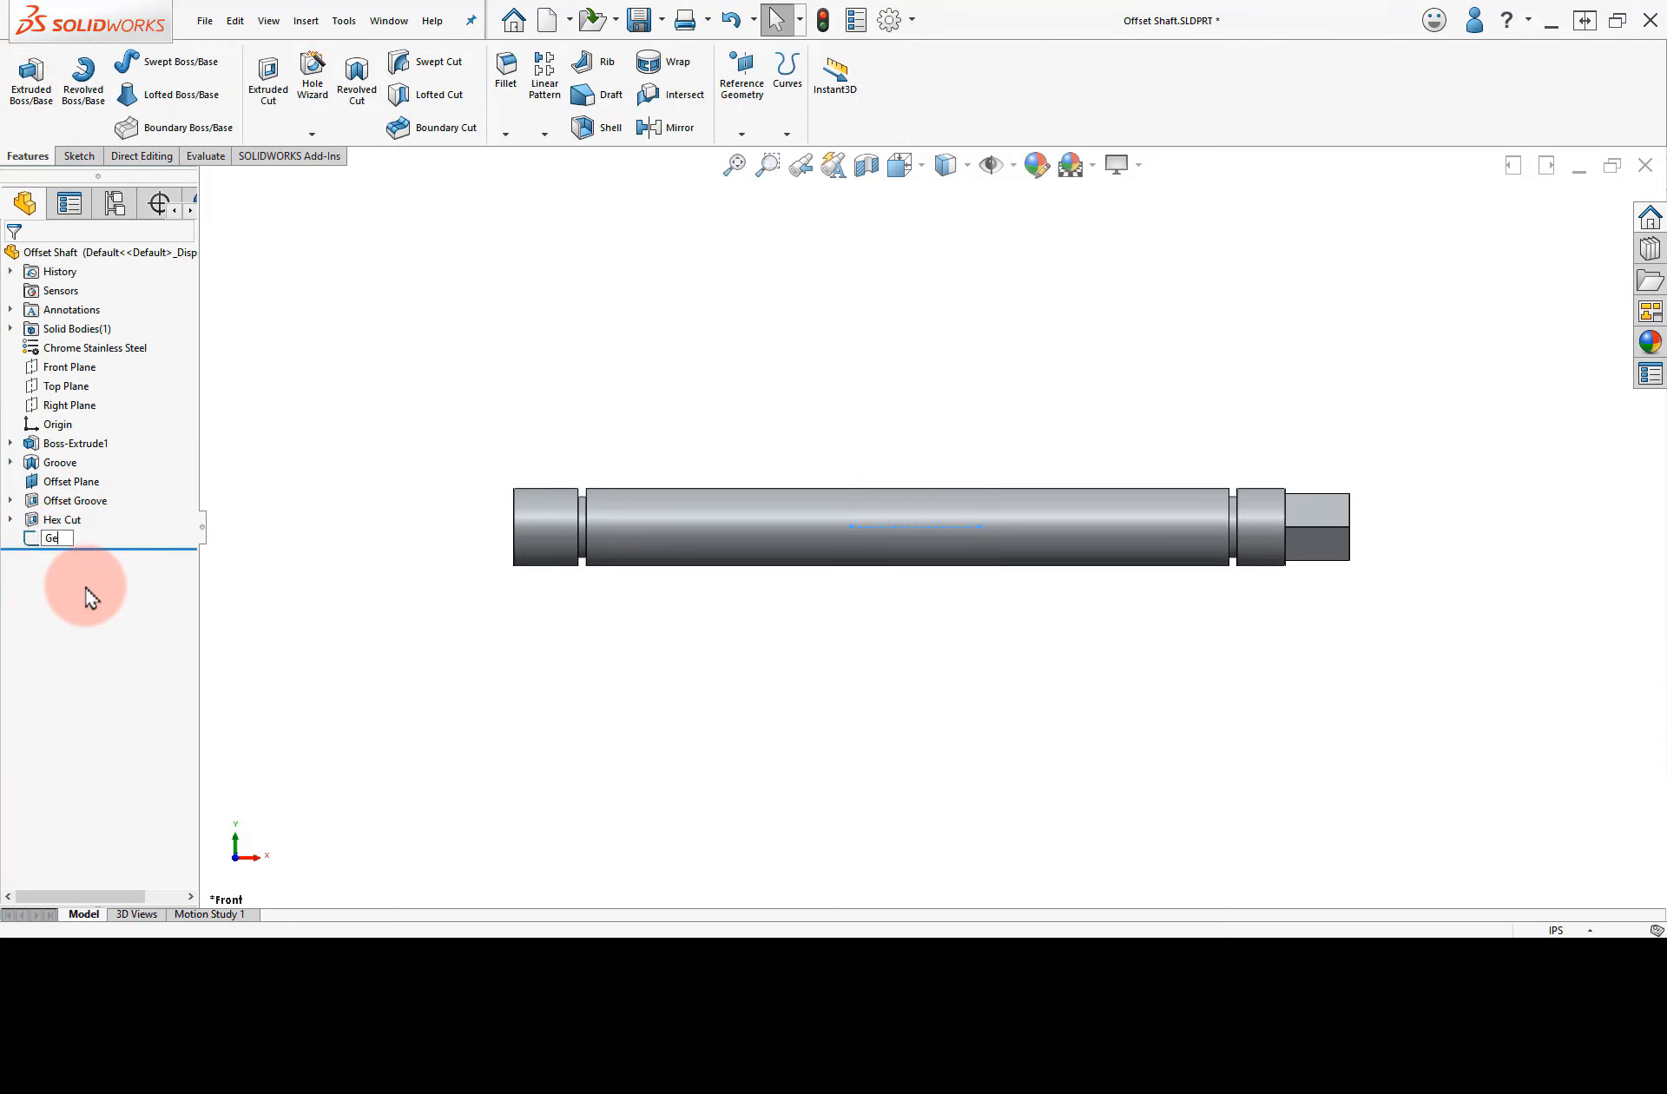
text(Gear Width)
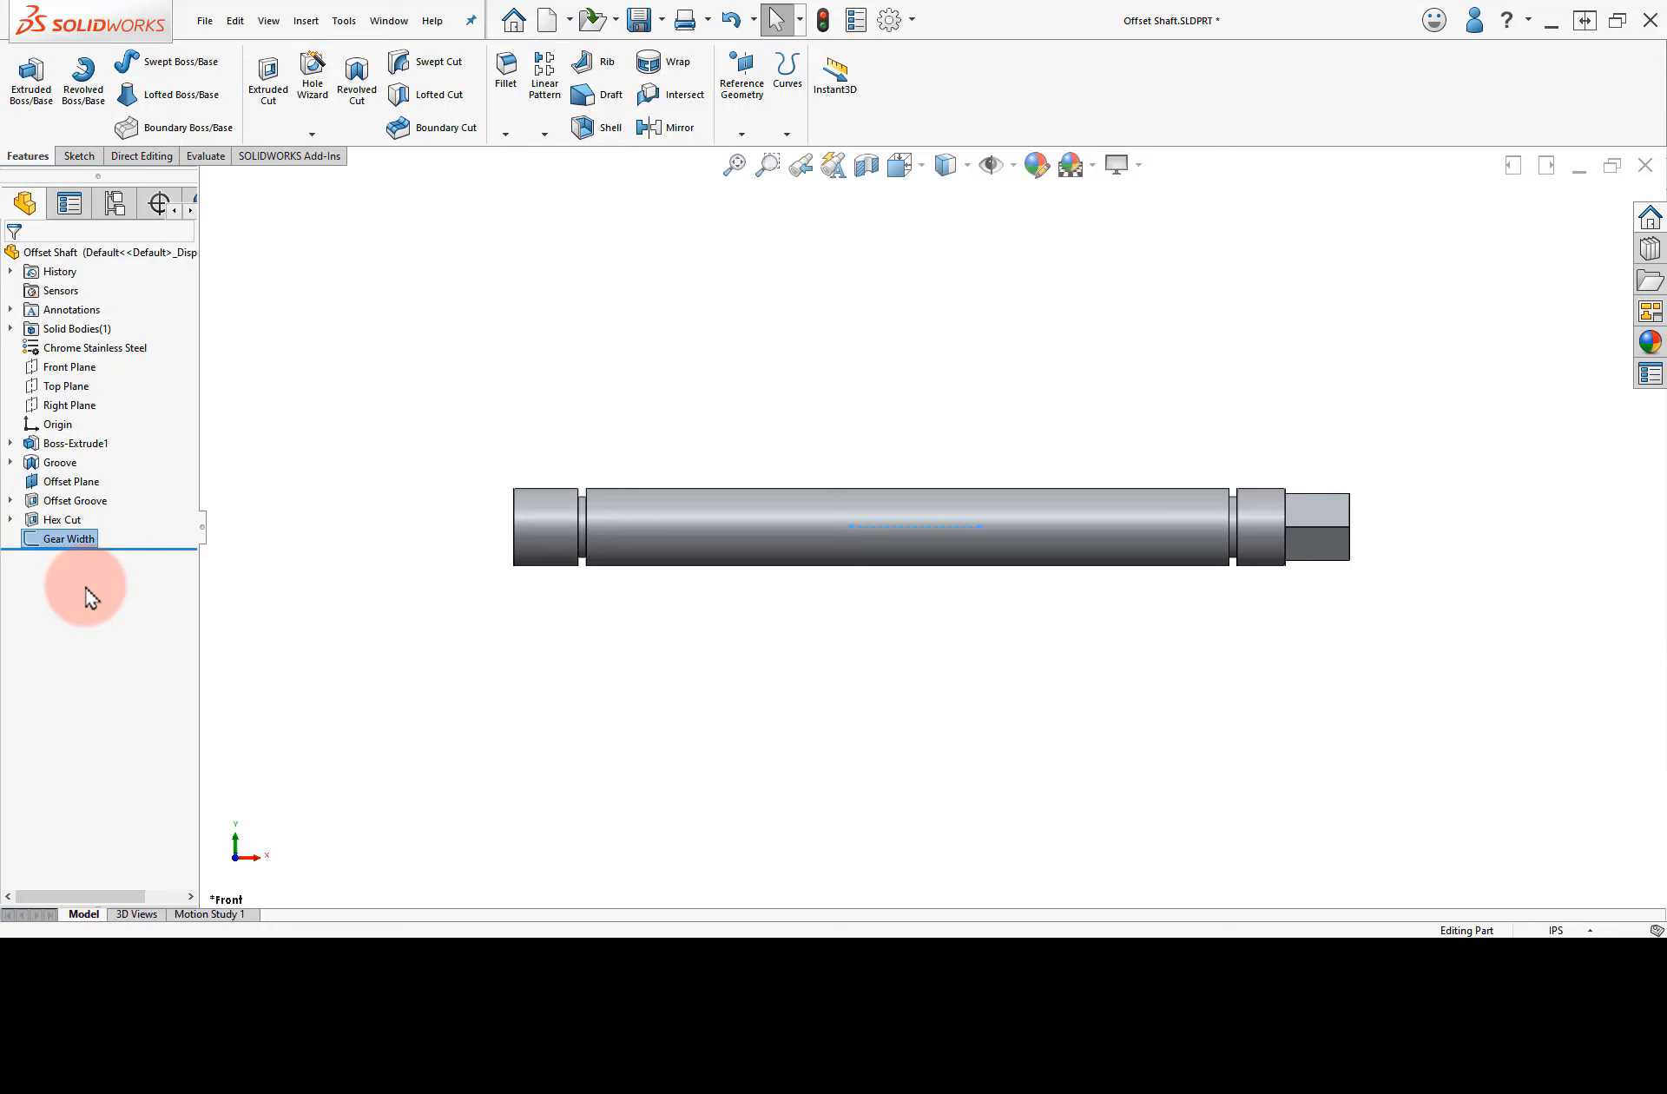
key(Return)
click(365, 488)
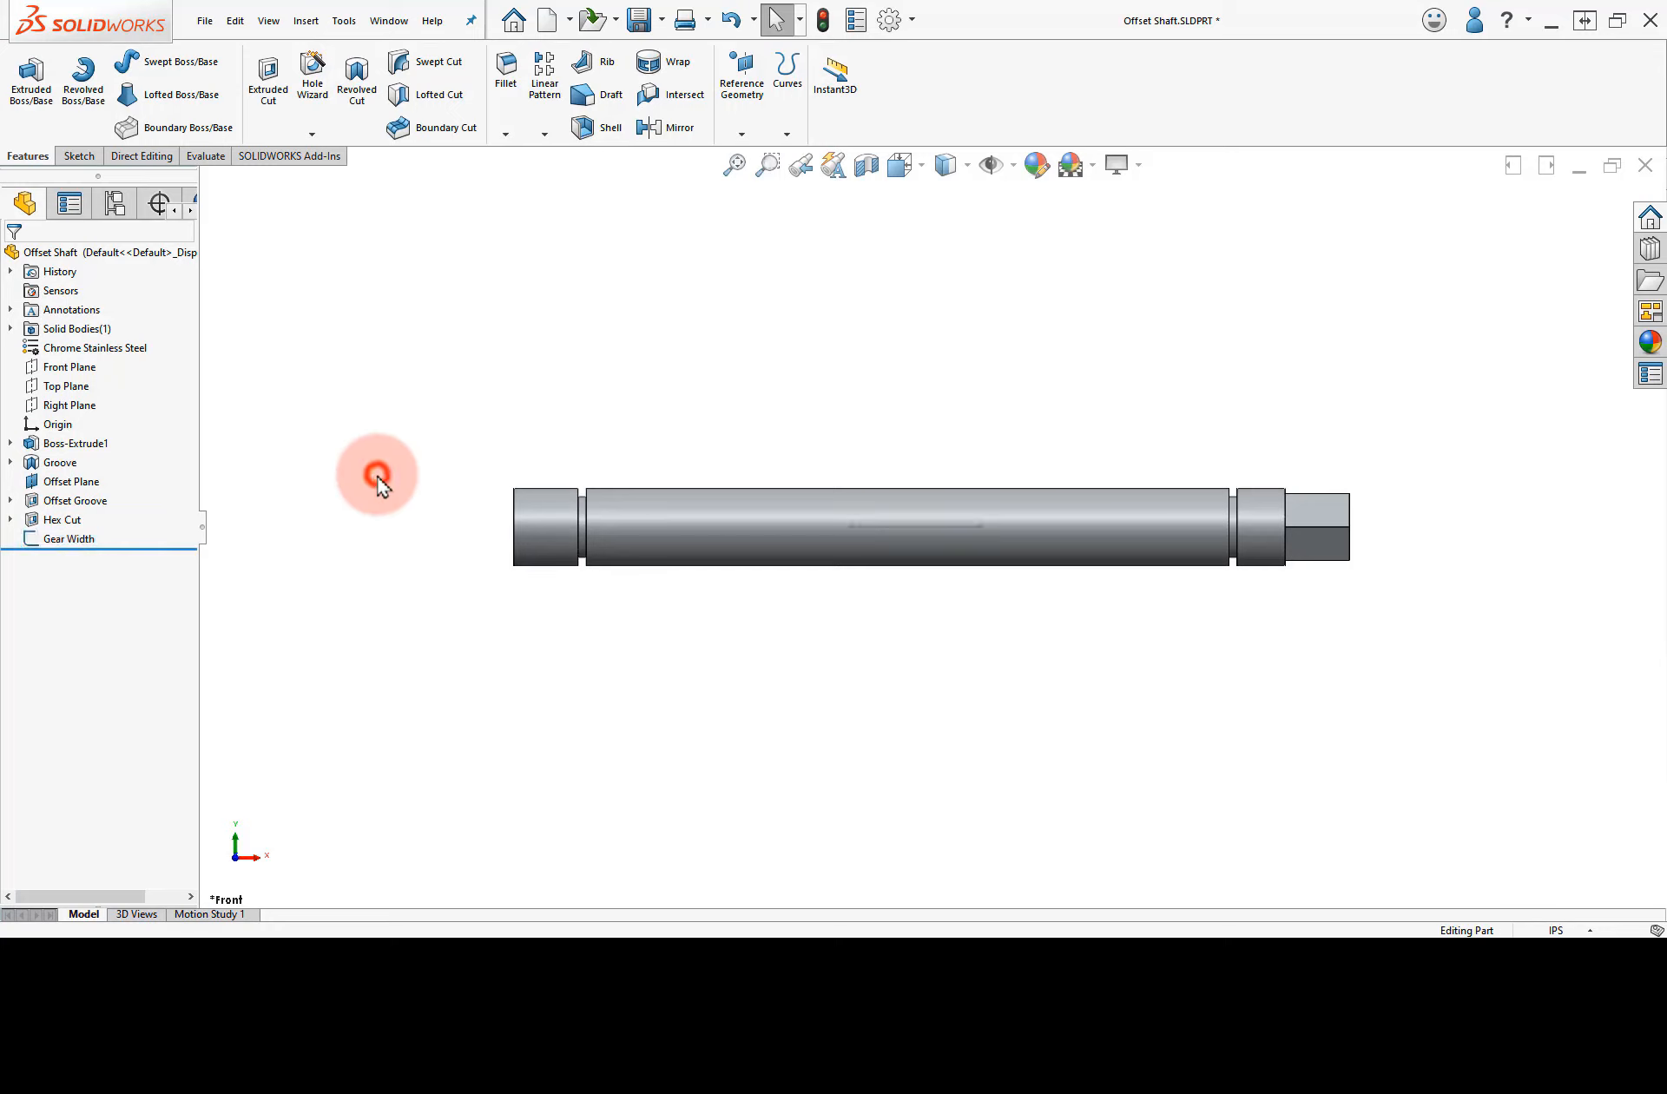
- Create a reference plane parallel to the Right Plane through the Gear Width line's endpoint nearer the shaft's plain end
right_drag(378, 477, 447, 413)
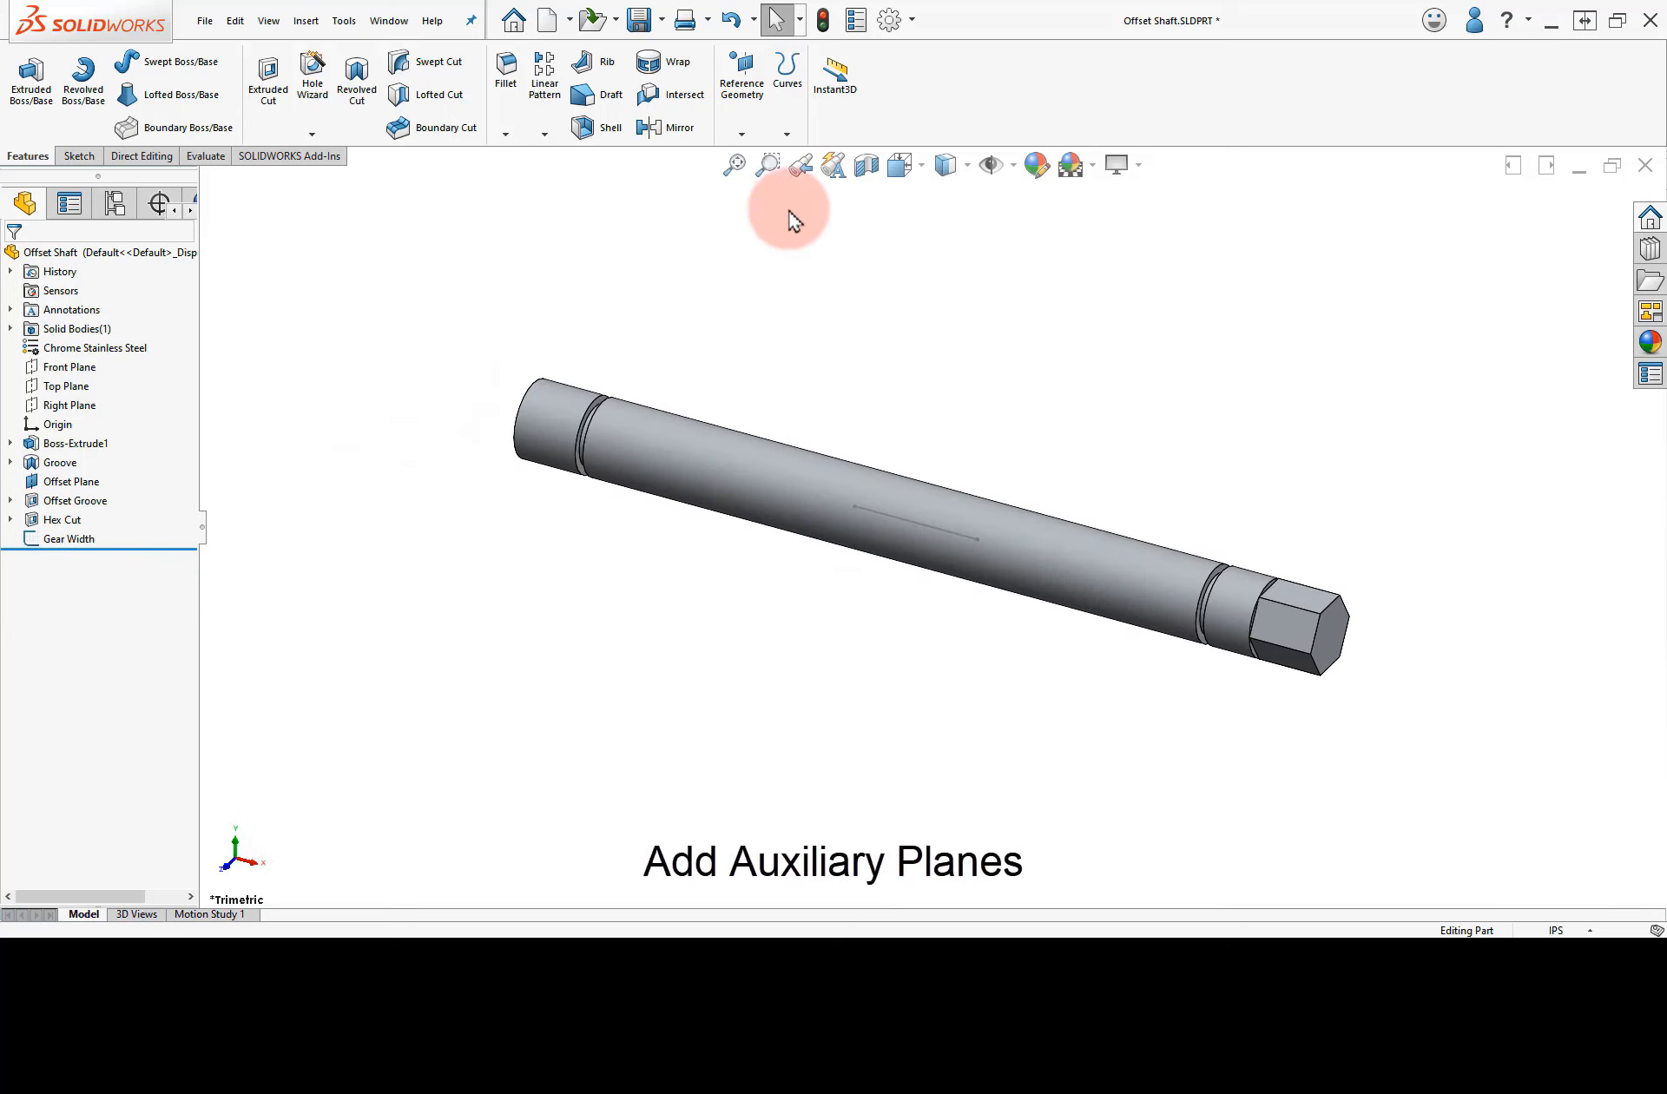
click(753, 111)
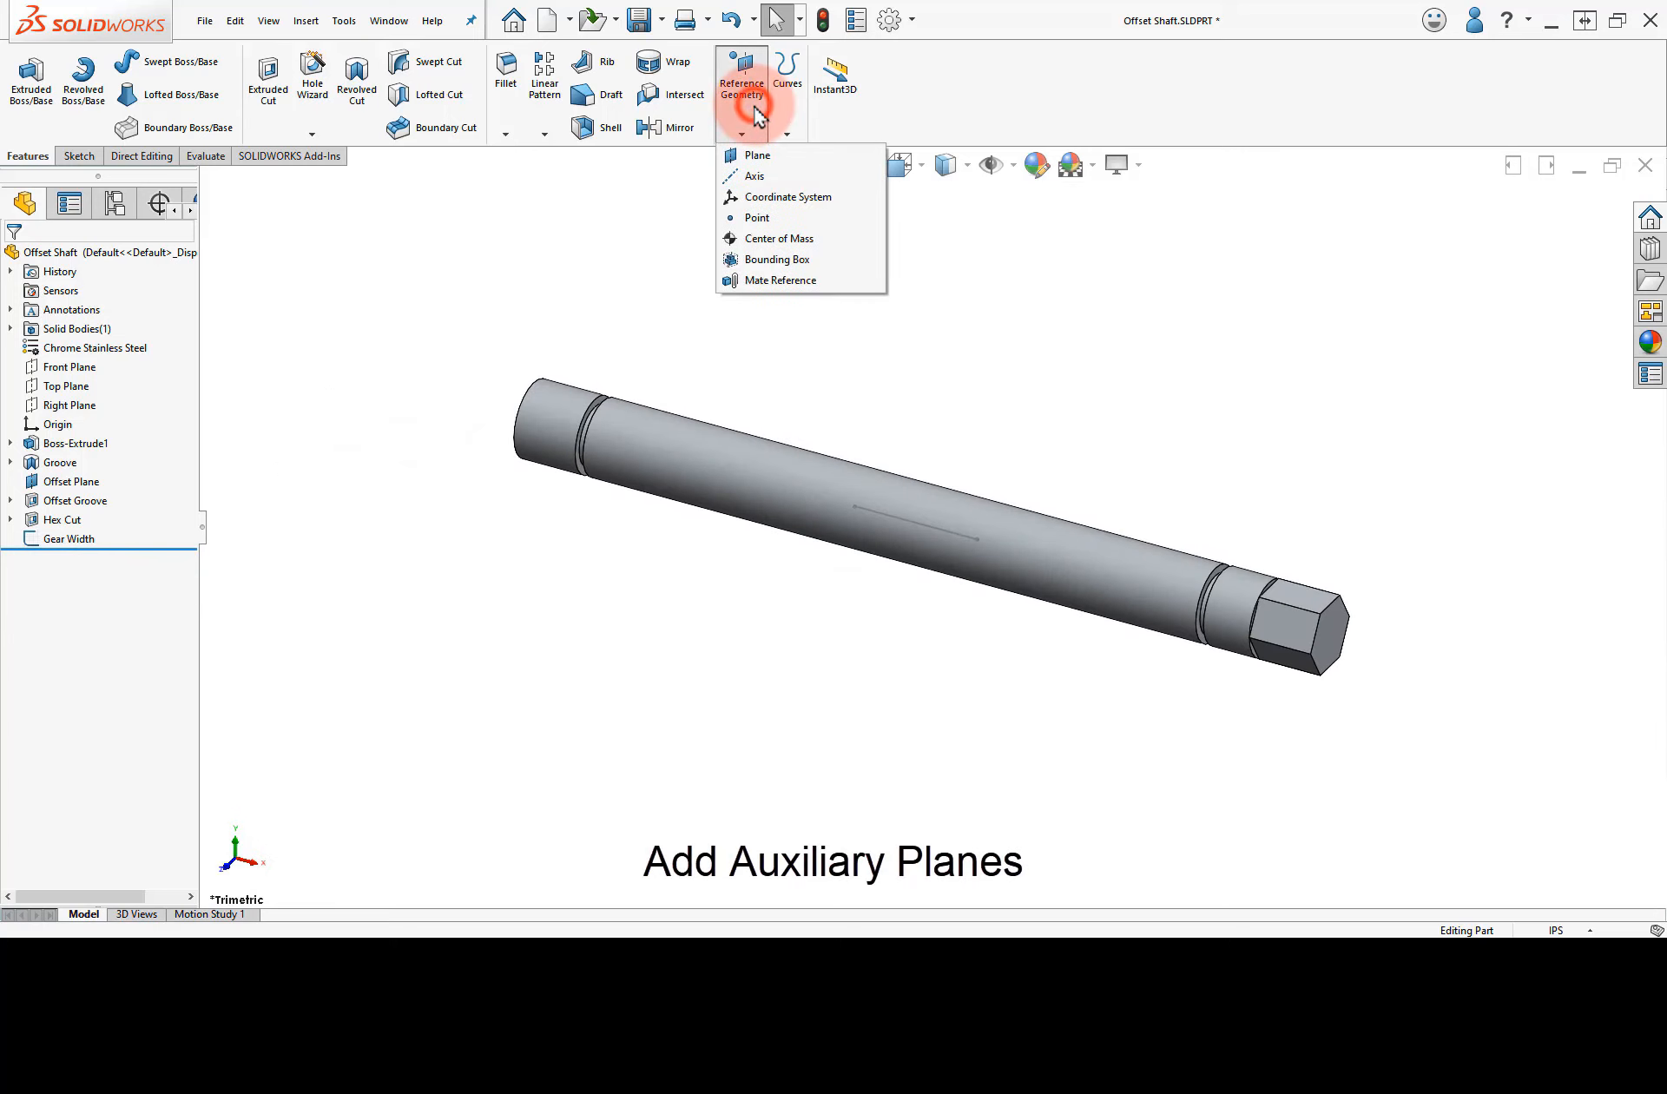
click(750, 157)
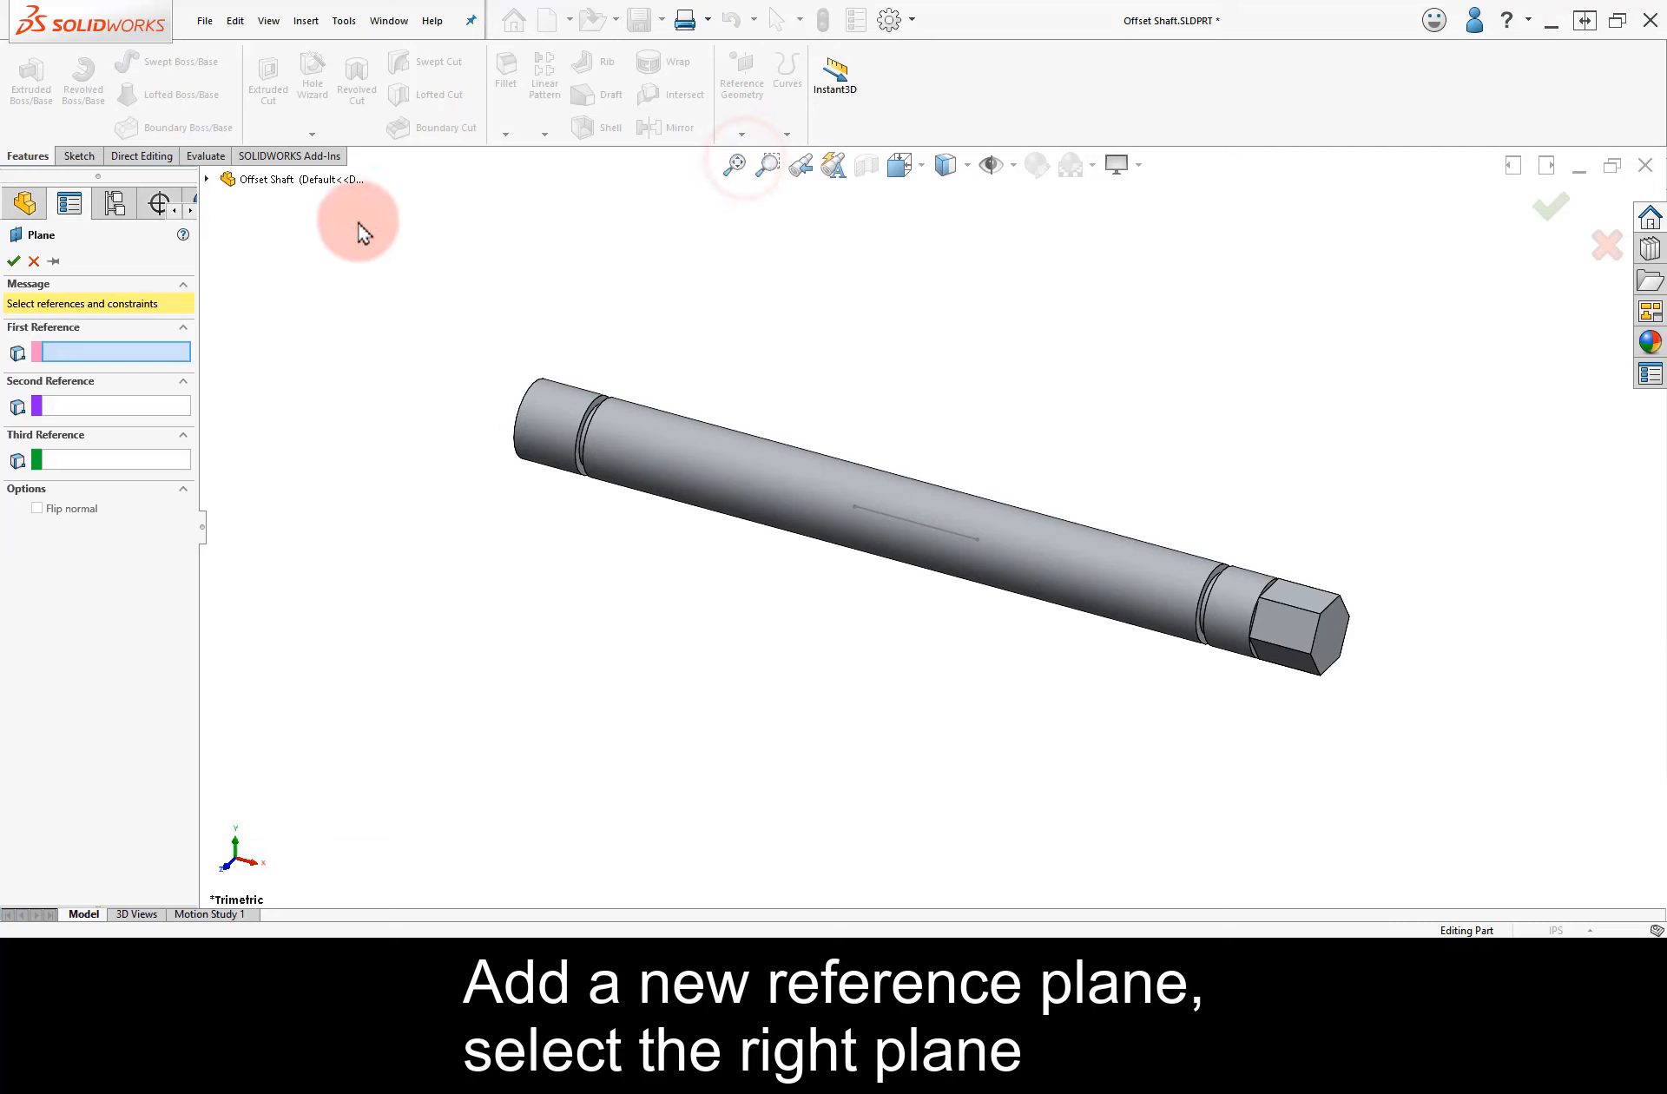
click(205, 180)
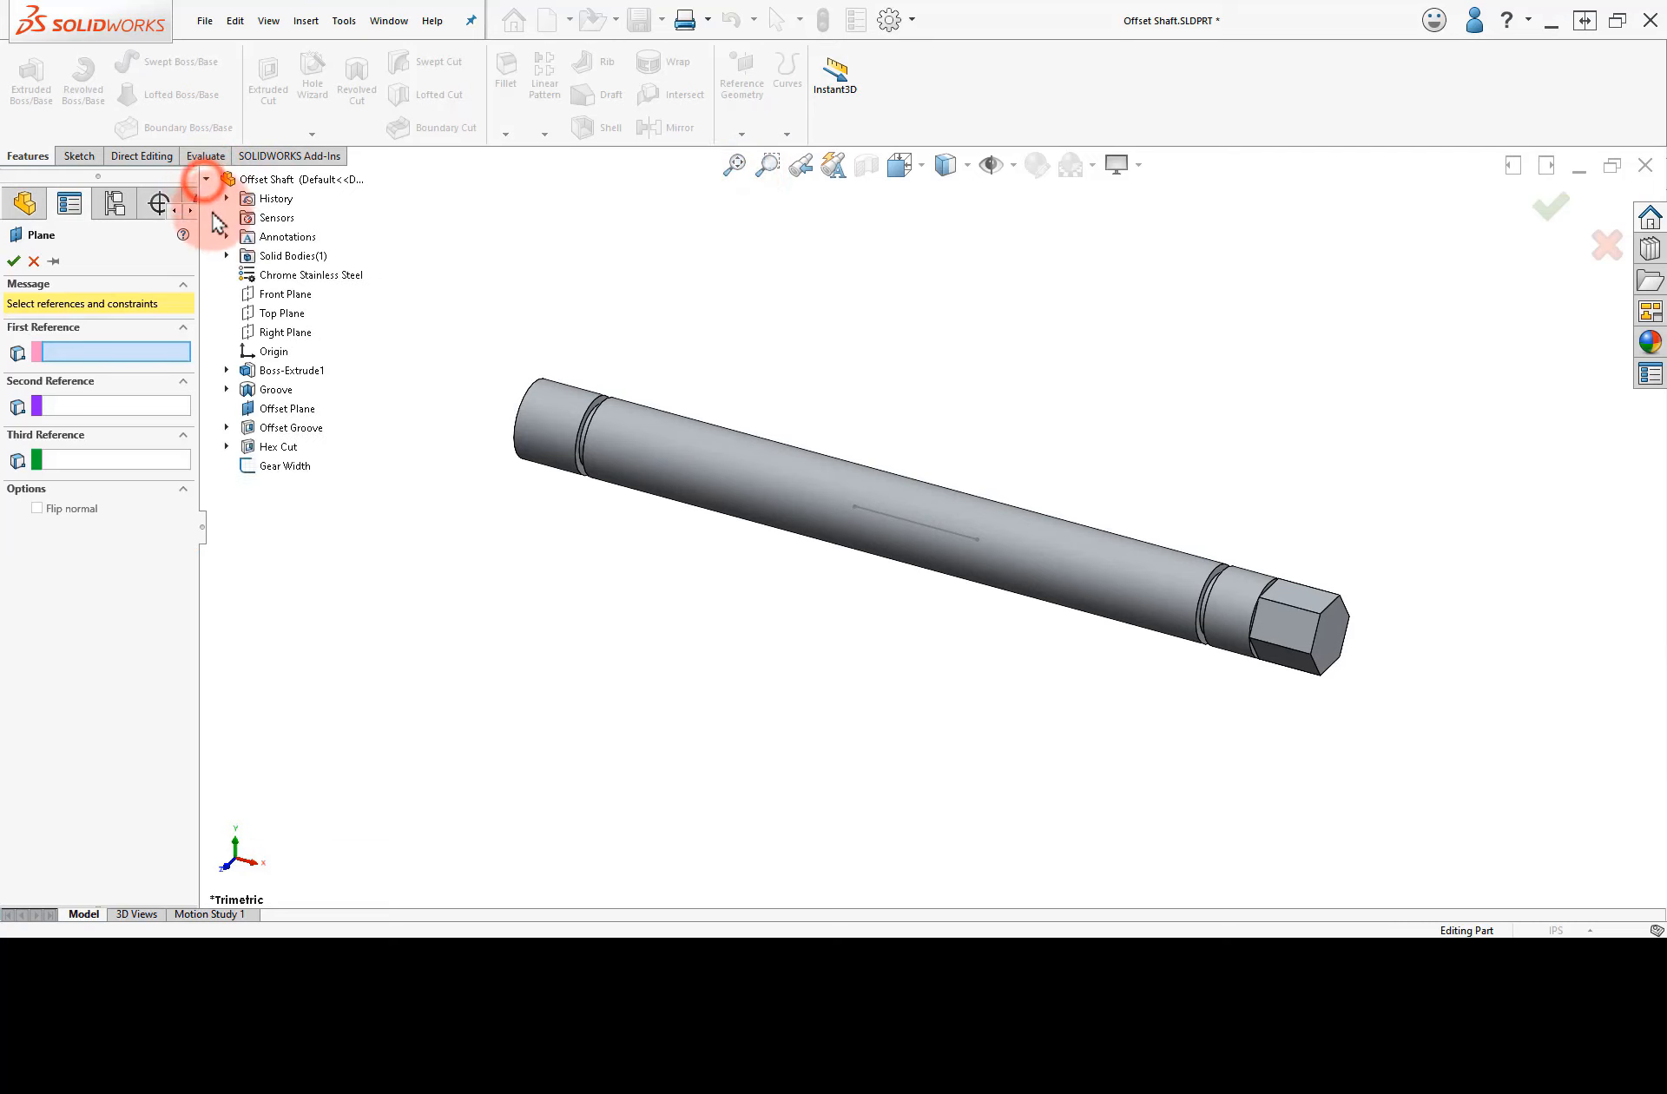
click(280, 333)
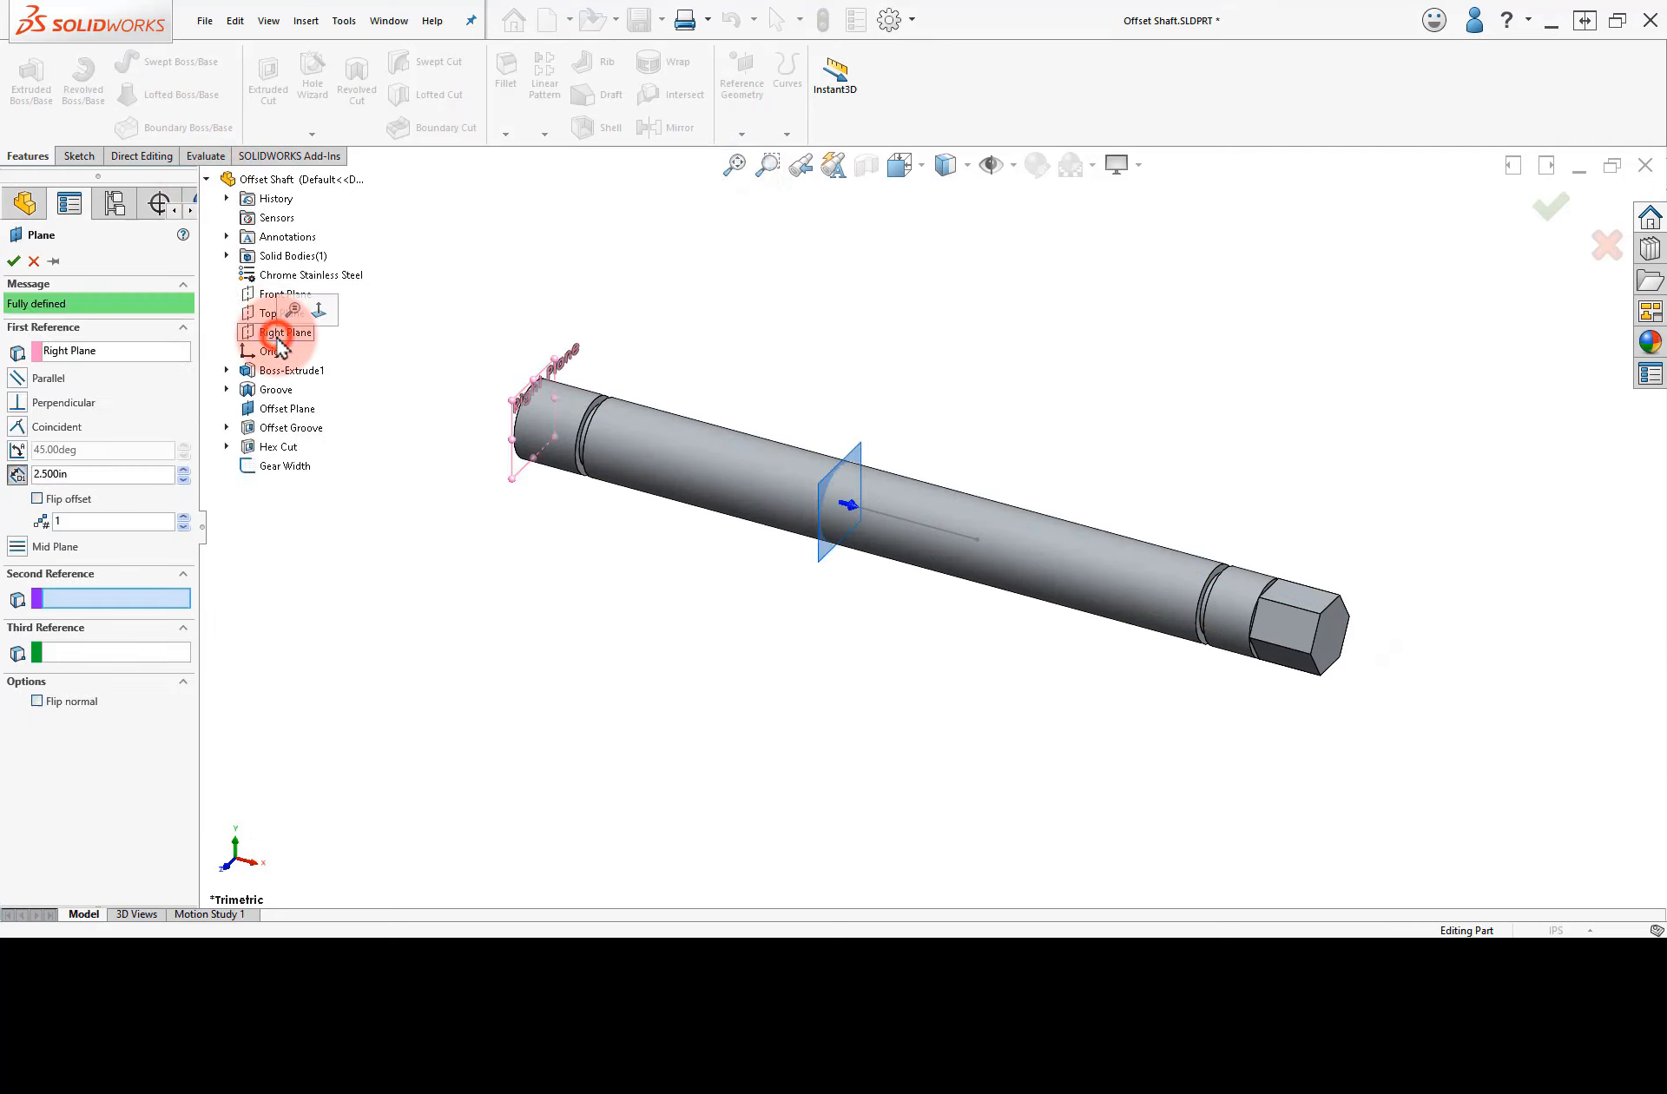
scroll(856, 530, down, 5)
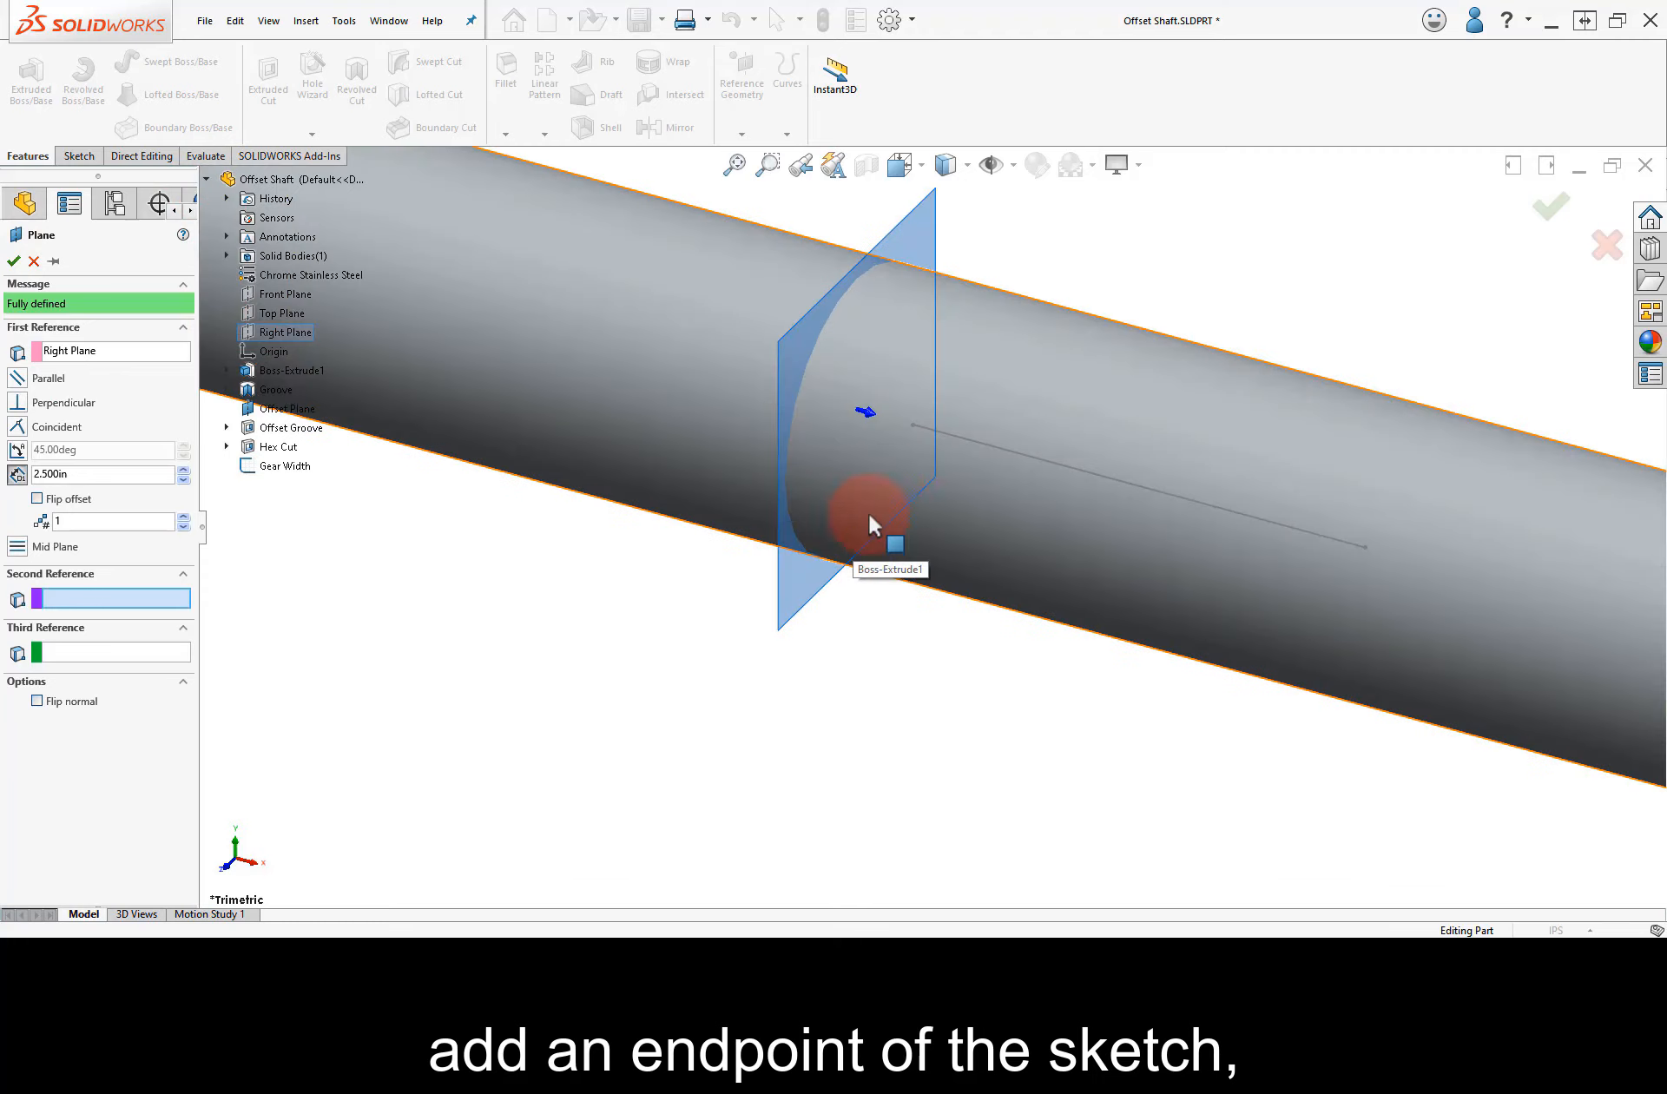
click(913, 422)
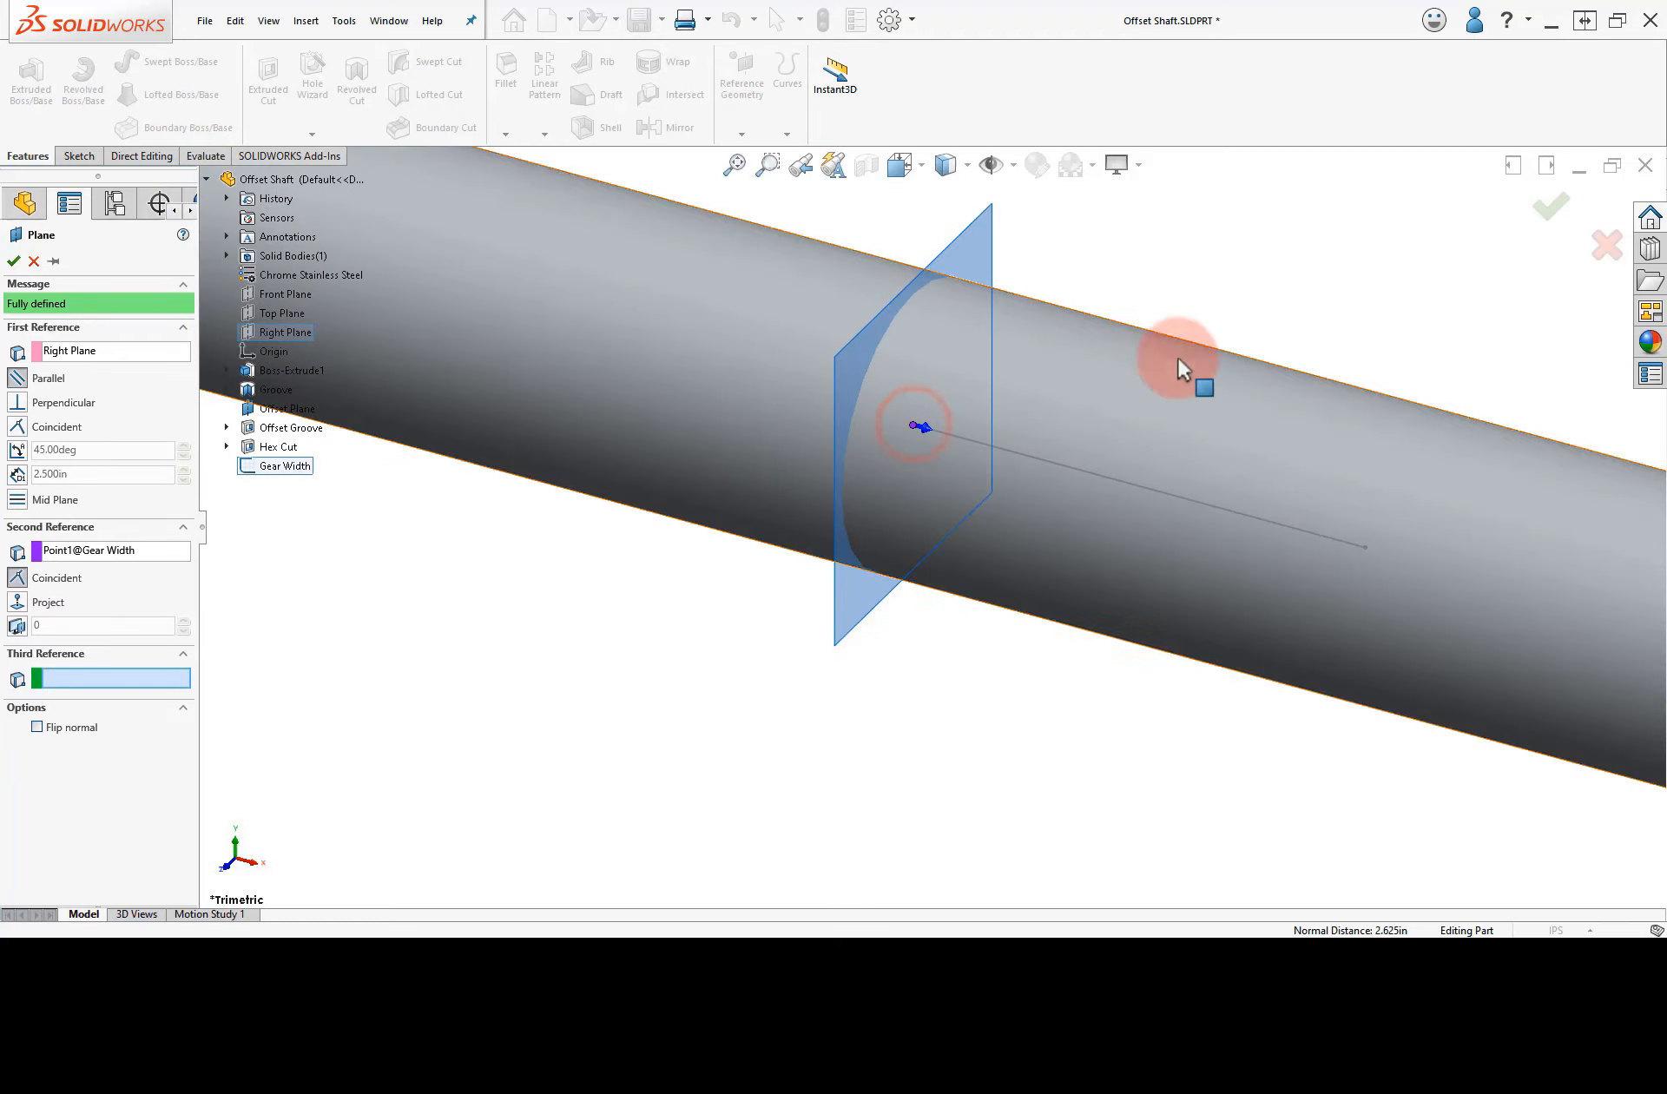
click(1550, 207)
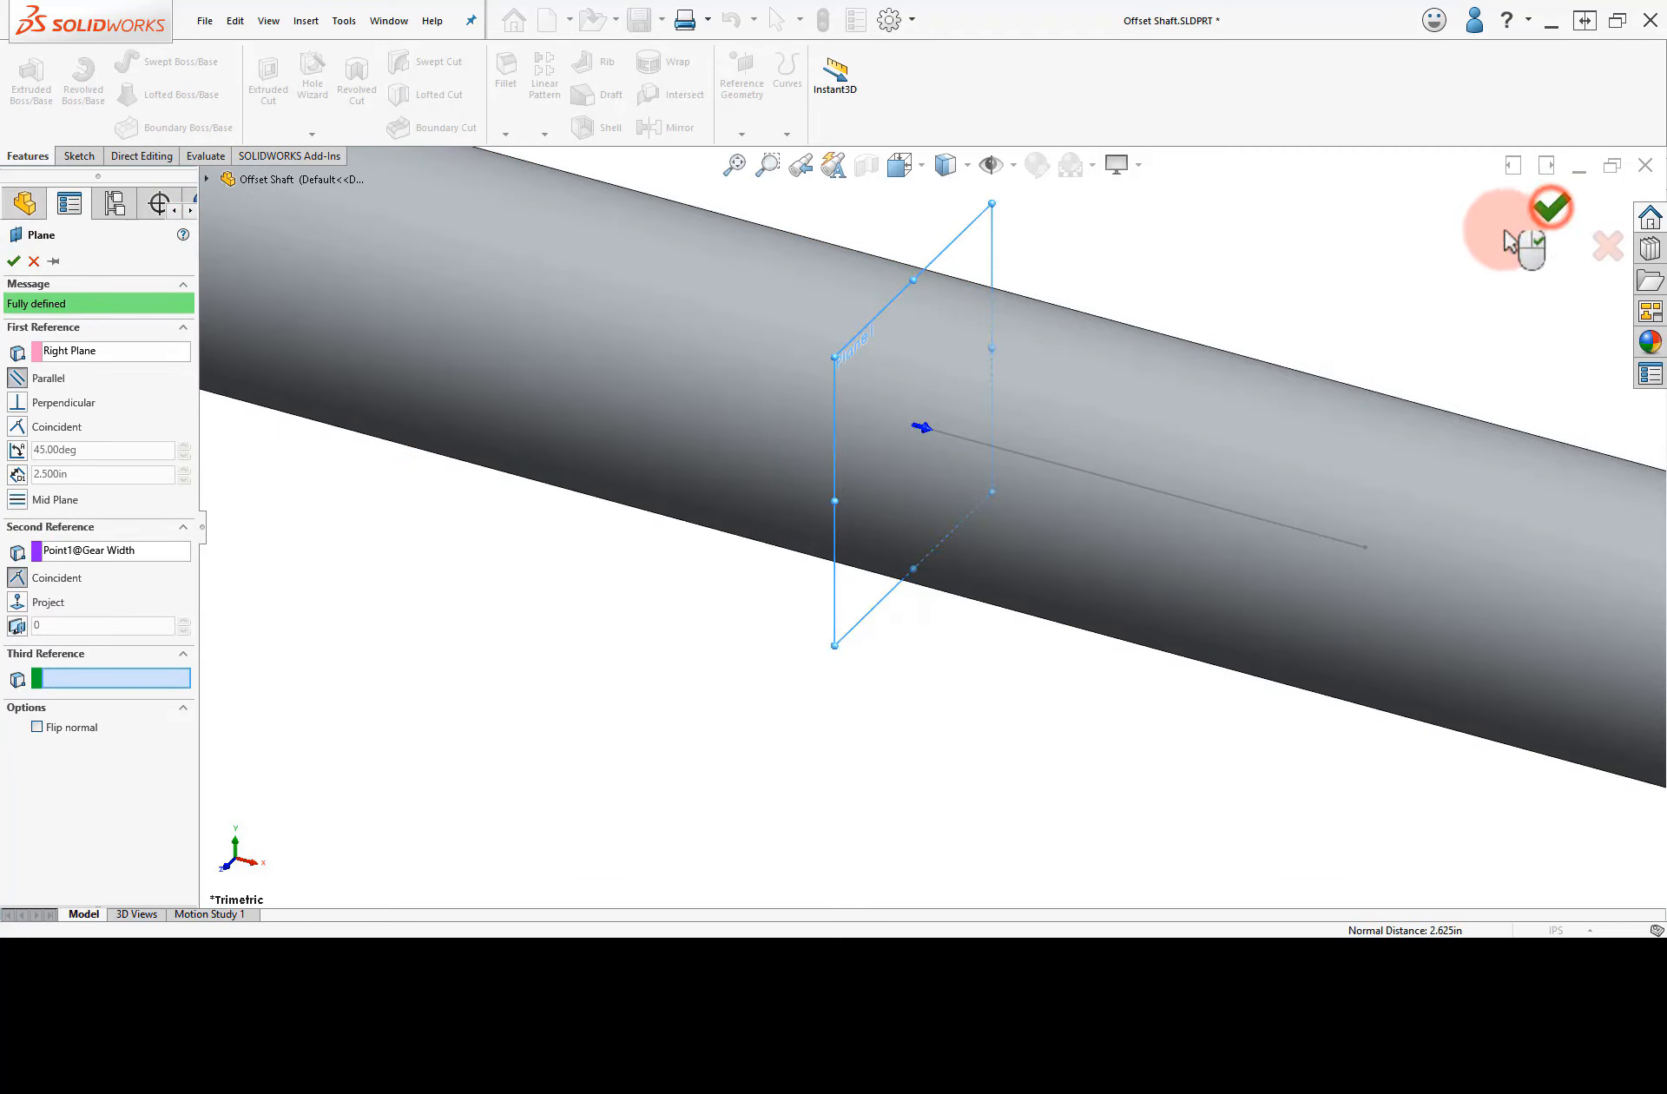
click(1216, 299)
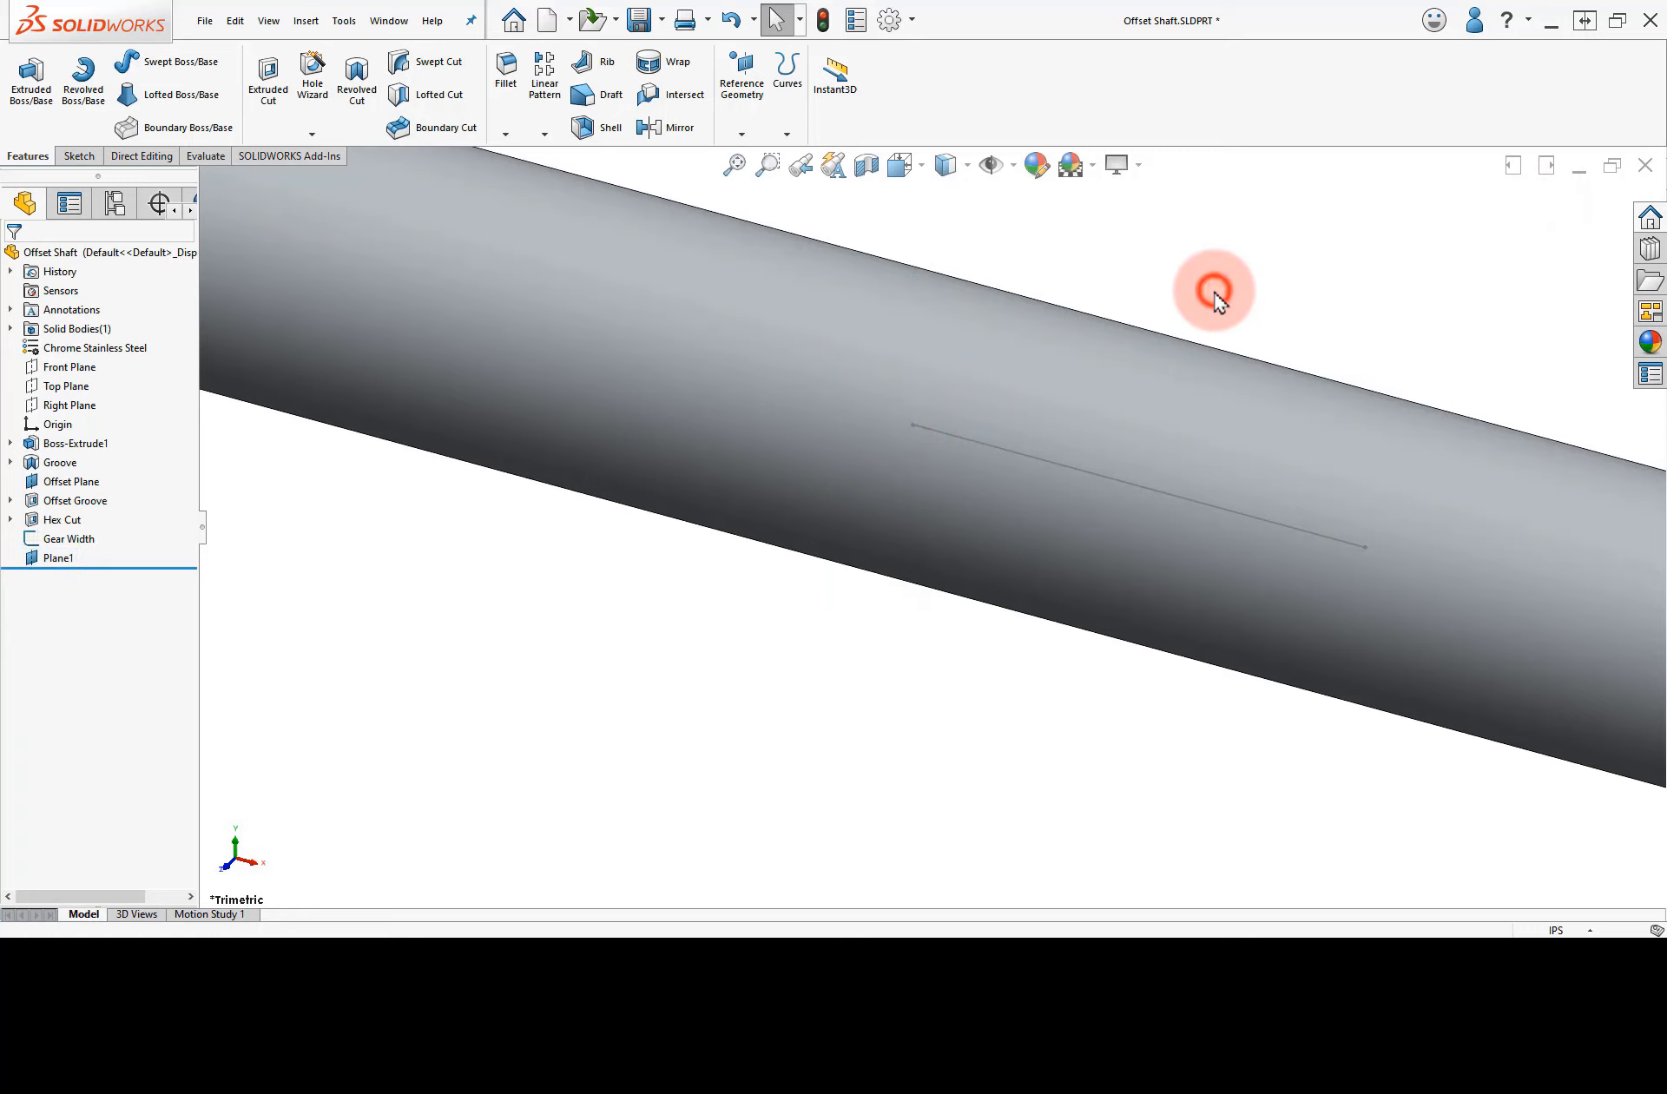
- Create a second reference plane parallel to the Right Plane through the Gear Width line's endpoint nearer the hex end
click(735, 160)
click(742, 133)
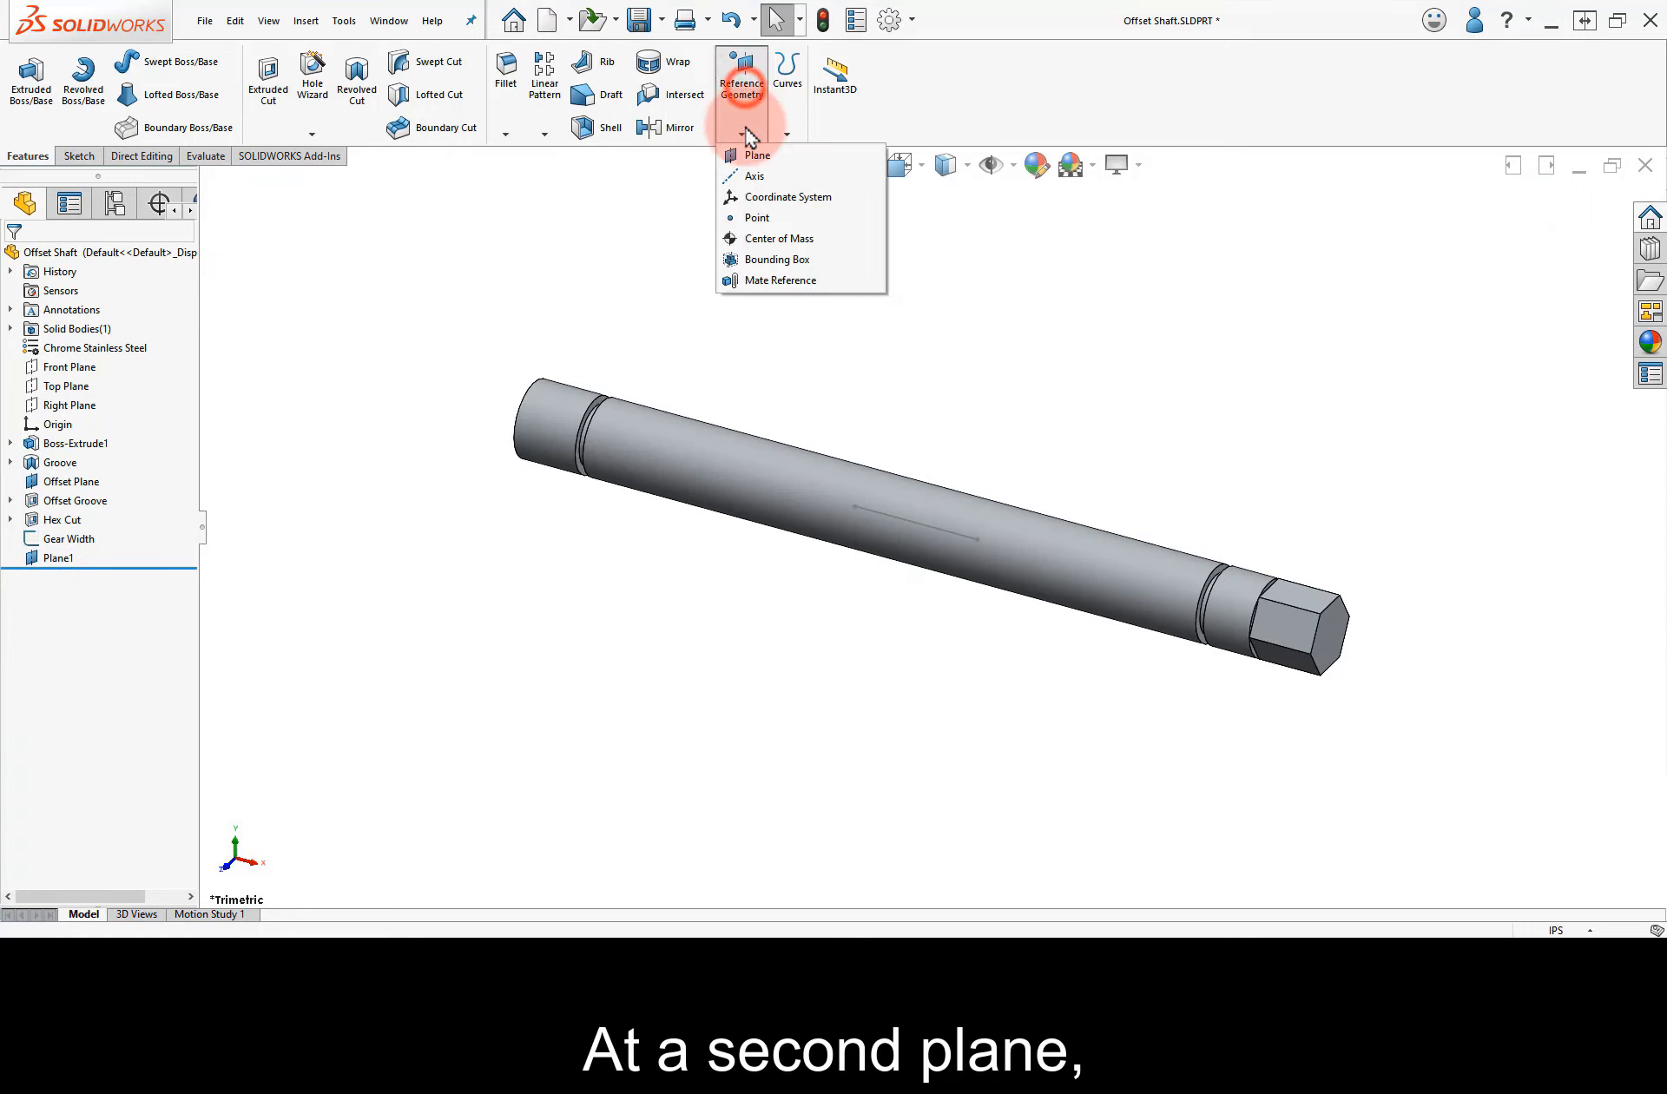
click(748, 156)
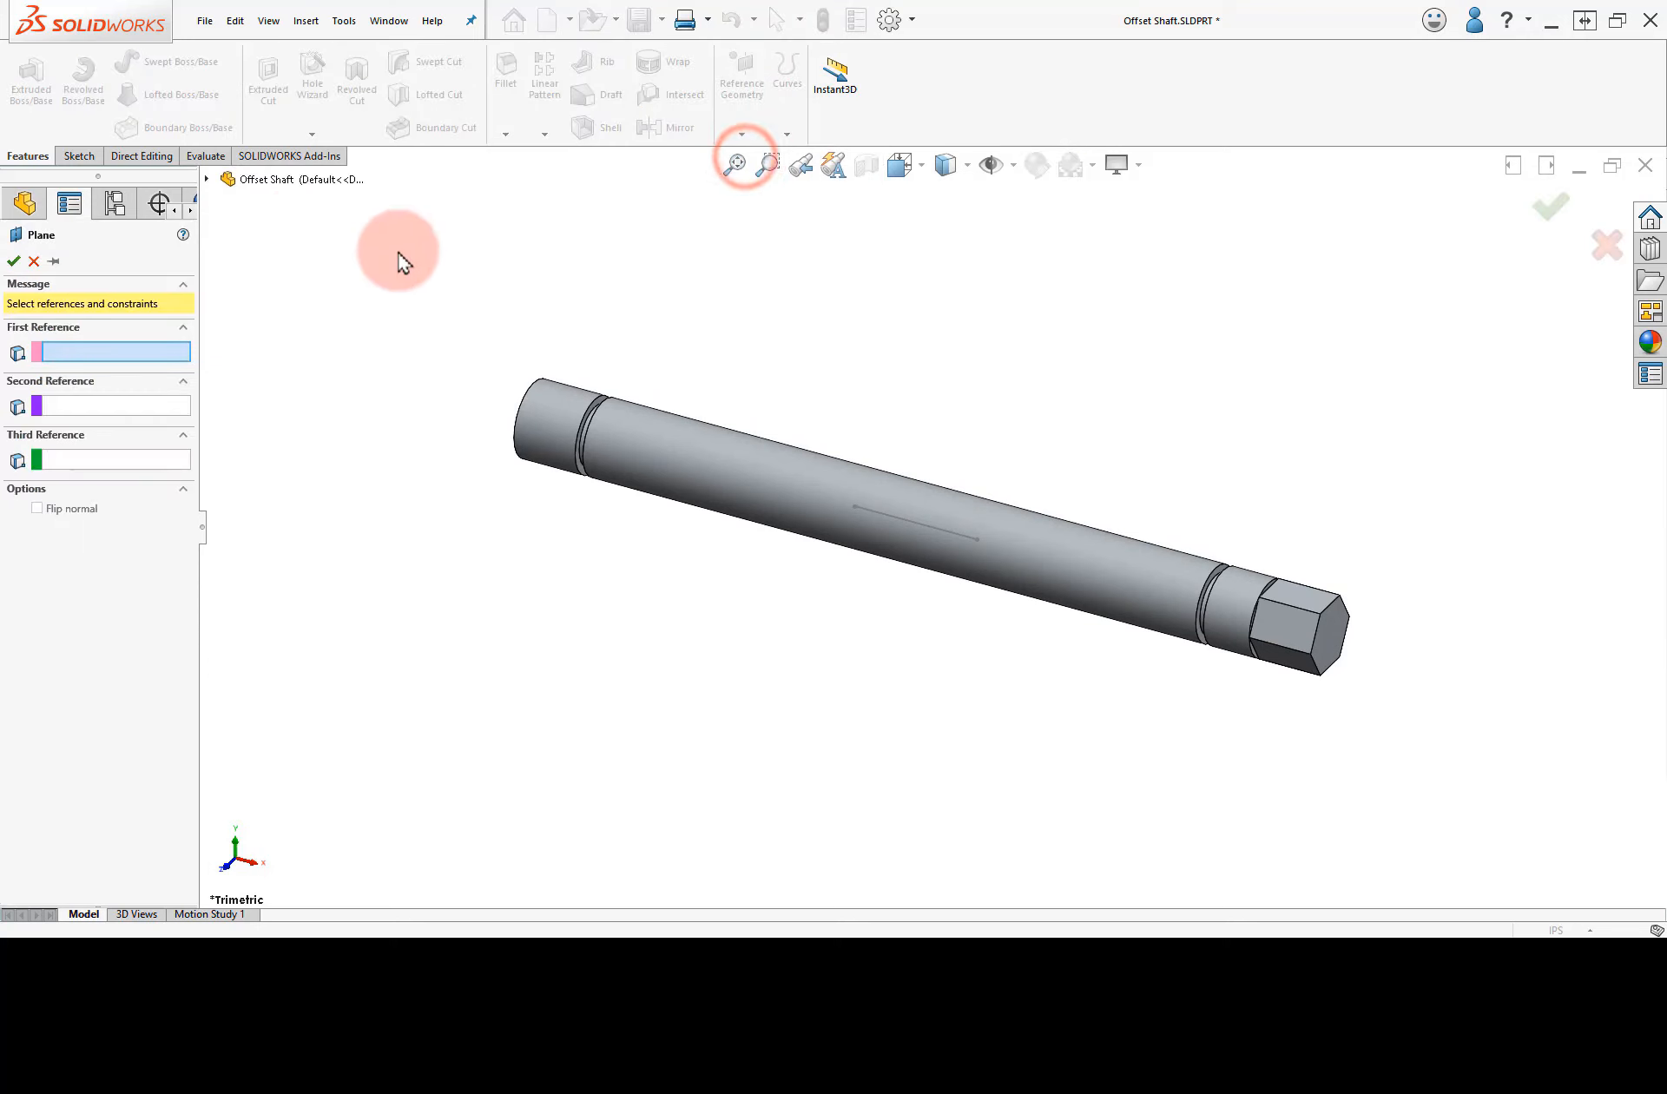
click(207, 179)
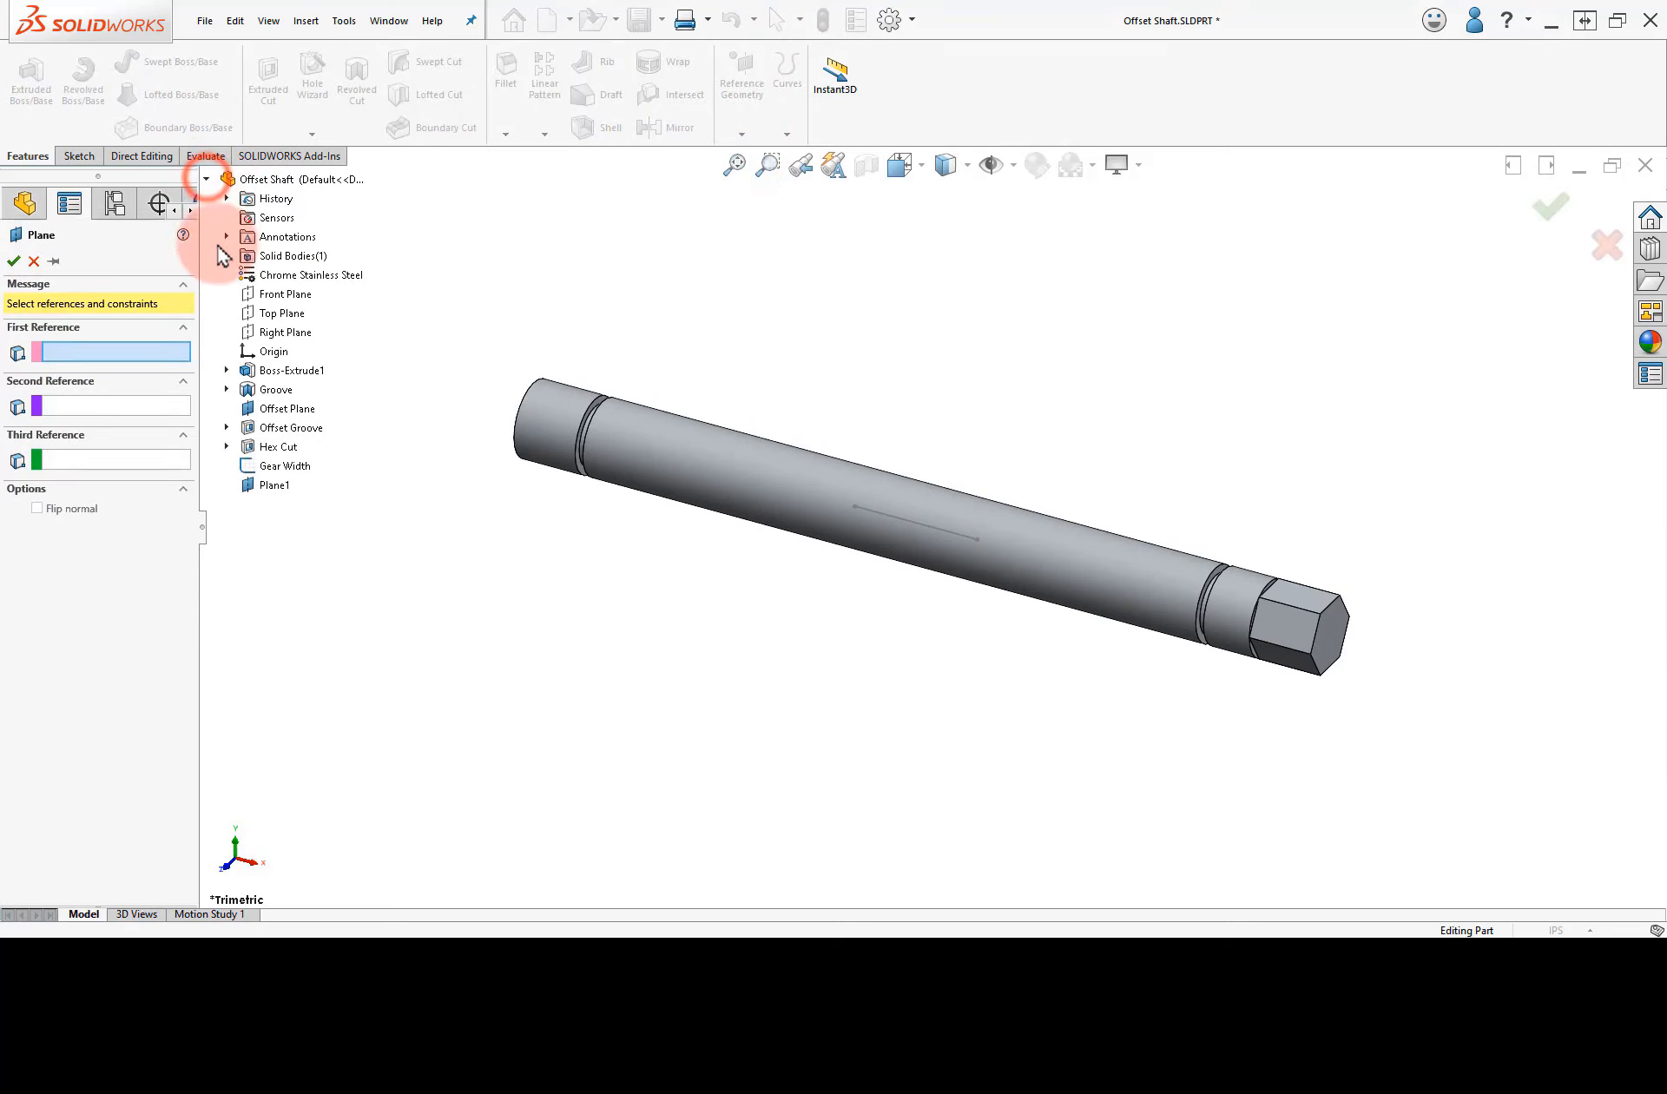
click(286, 332)
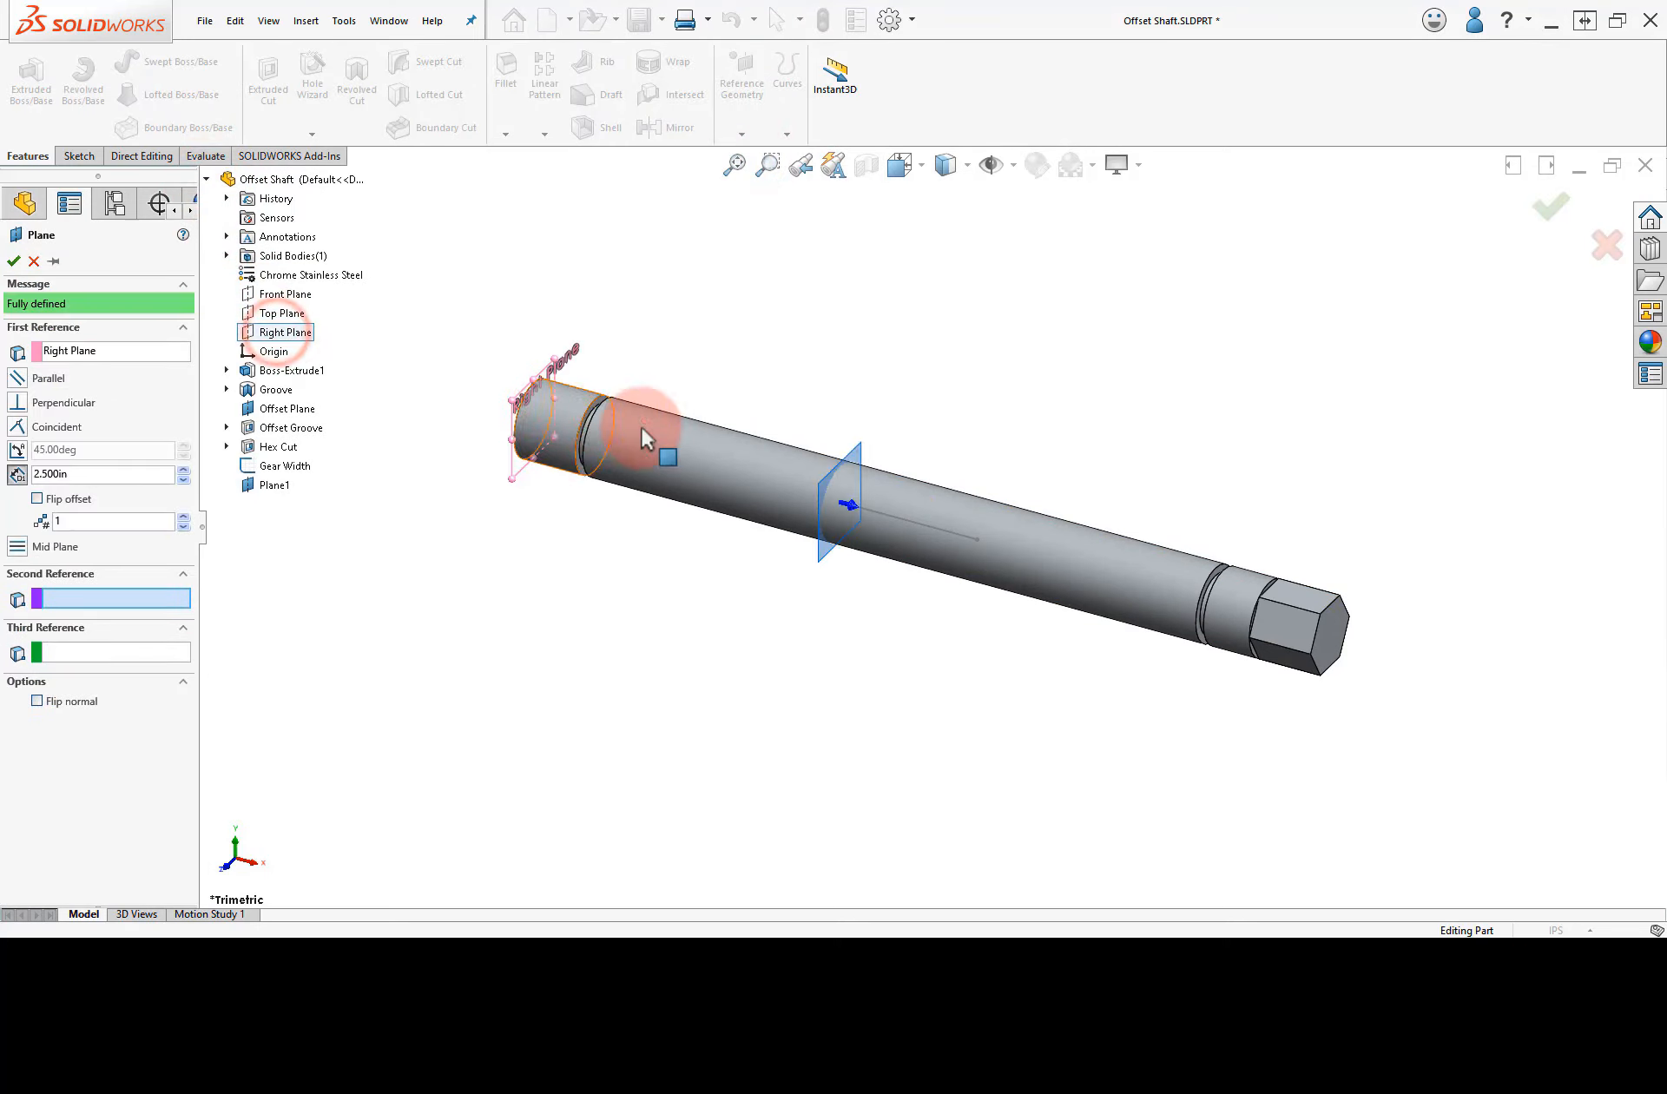
click(978, 540)
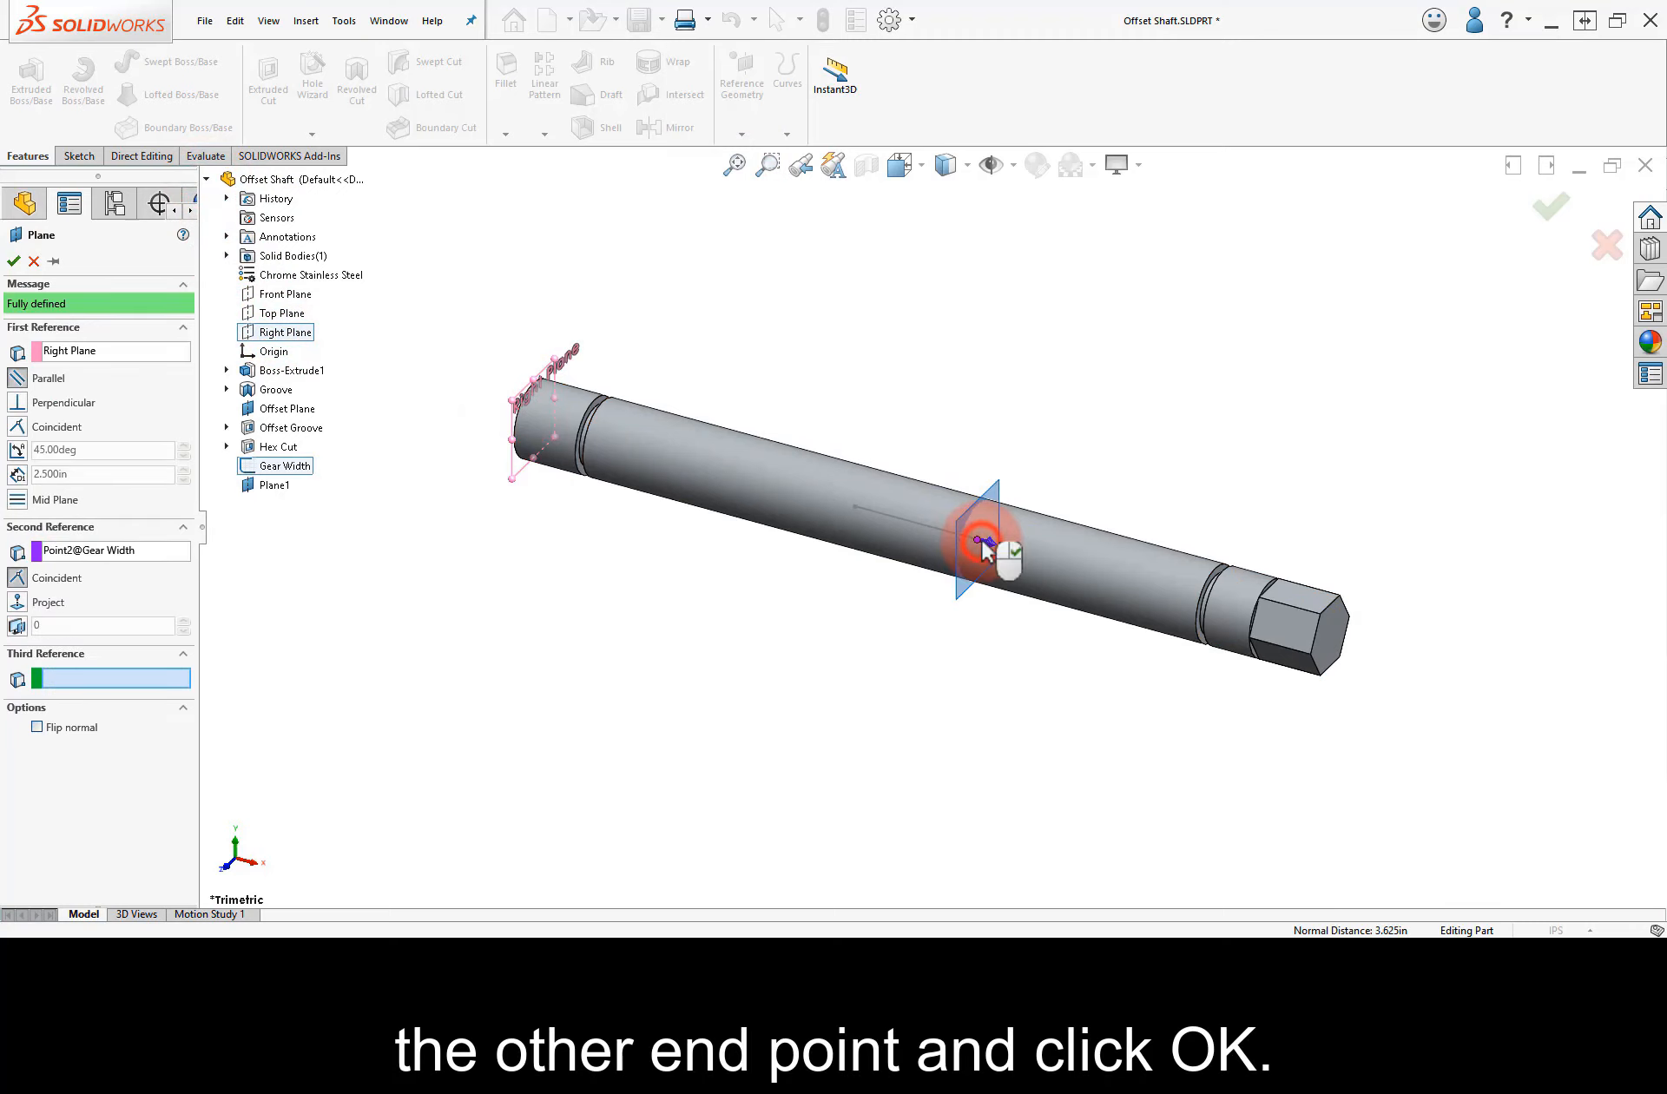
click(1544, 210)
click(1109, 393)
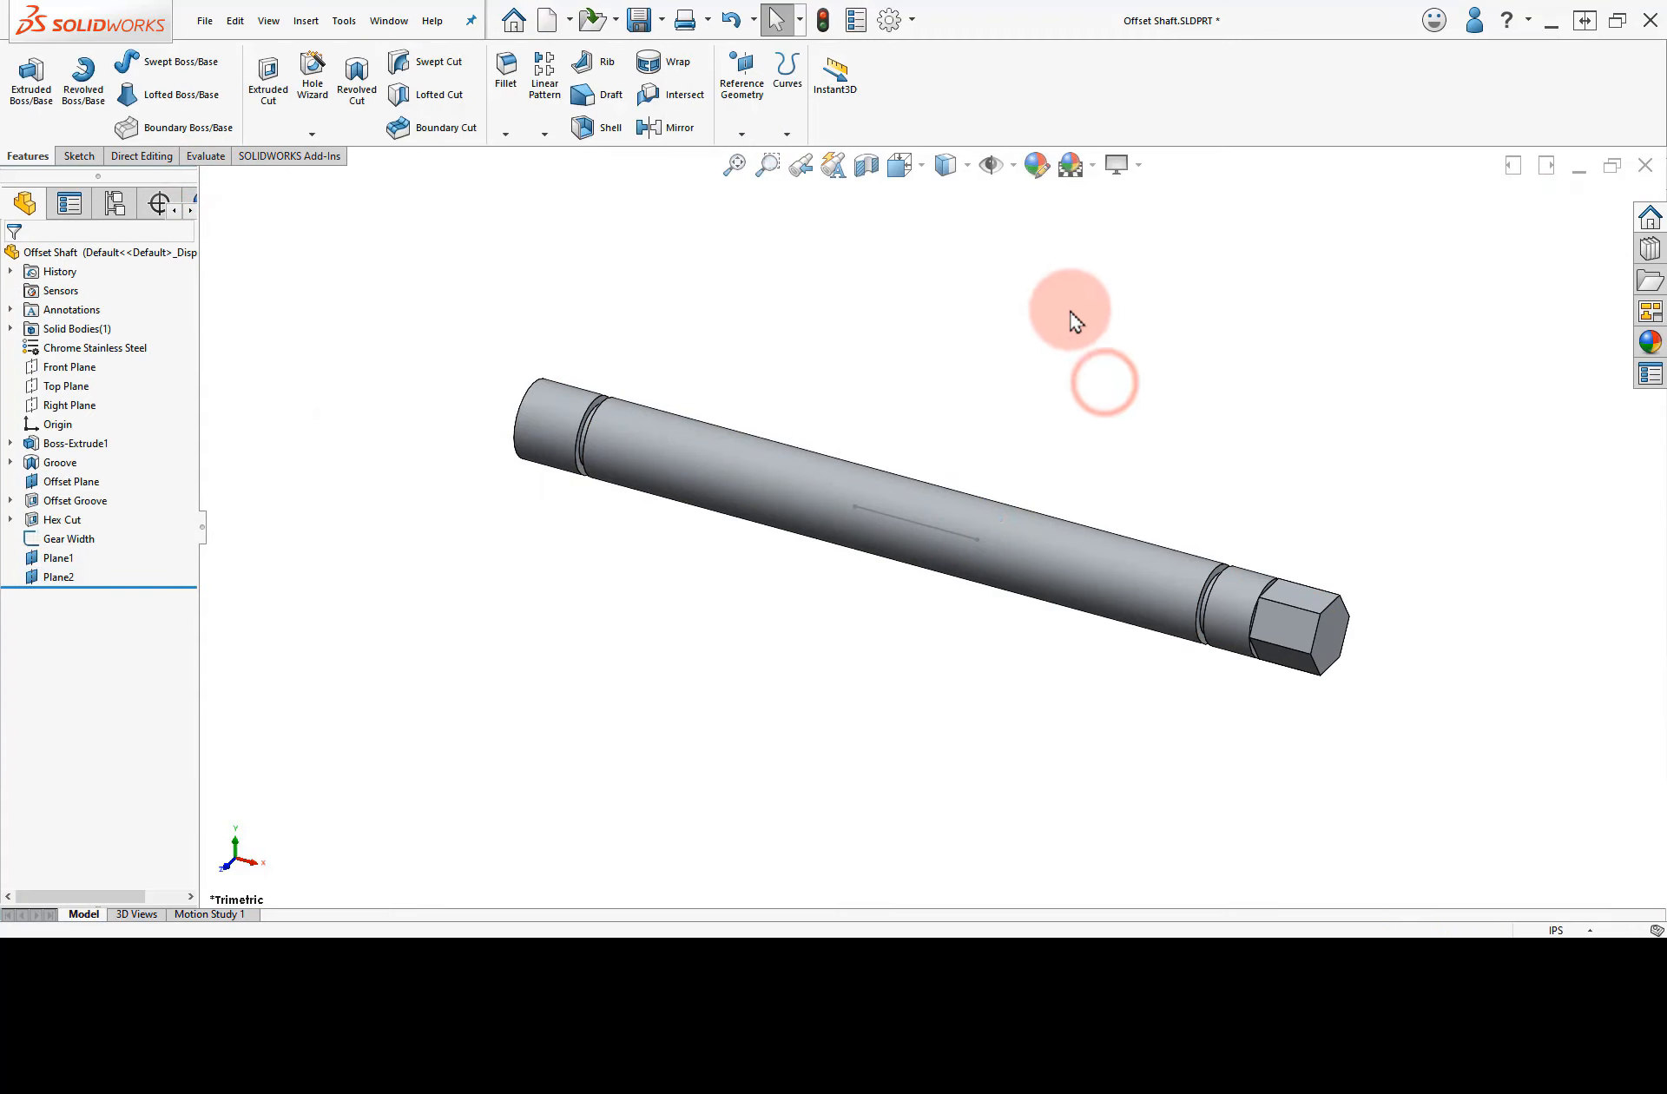
- Turn on the display of all reference planes in the part
click(1013, 165)
click(992, 199)
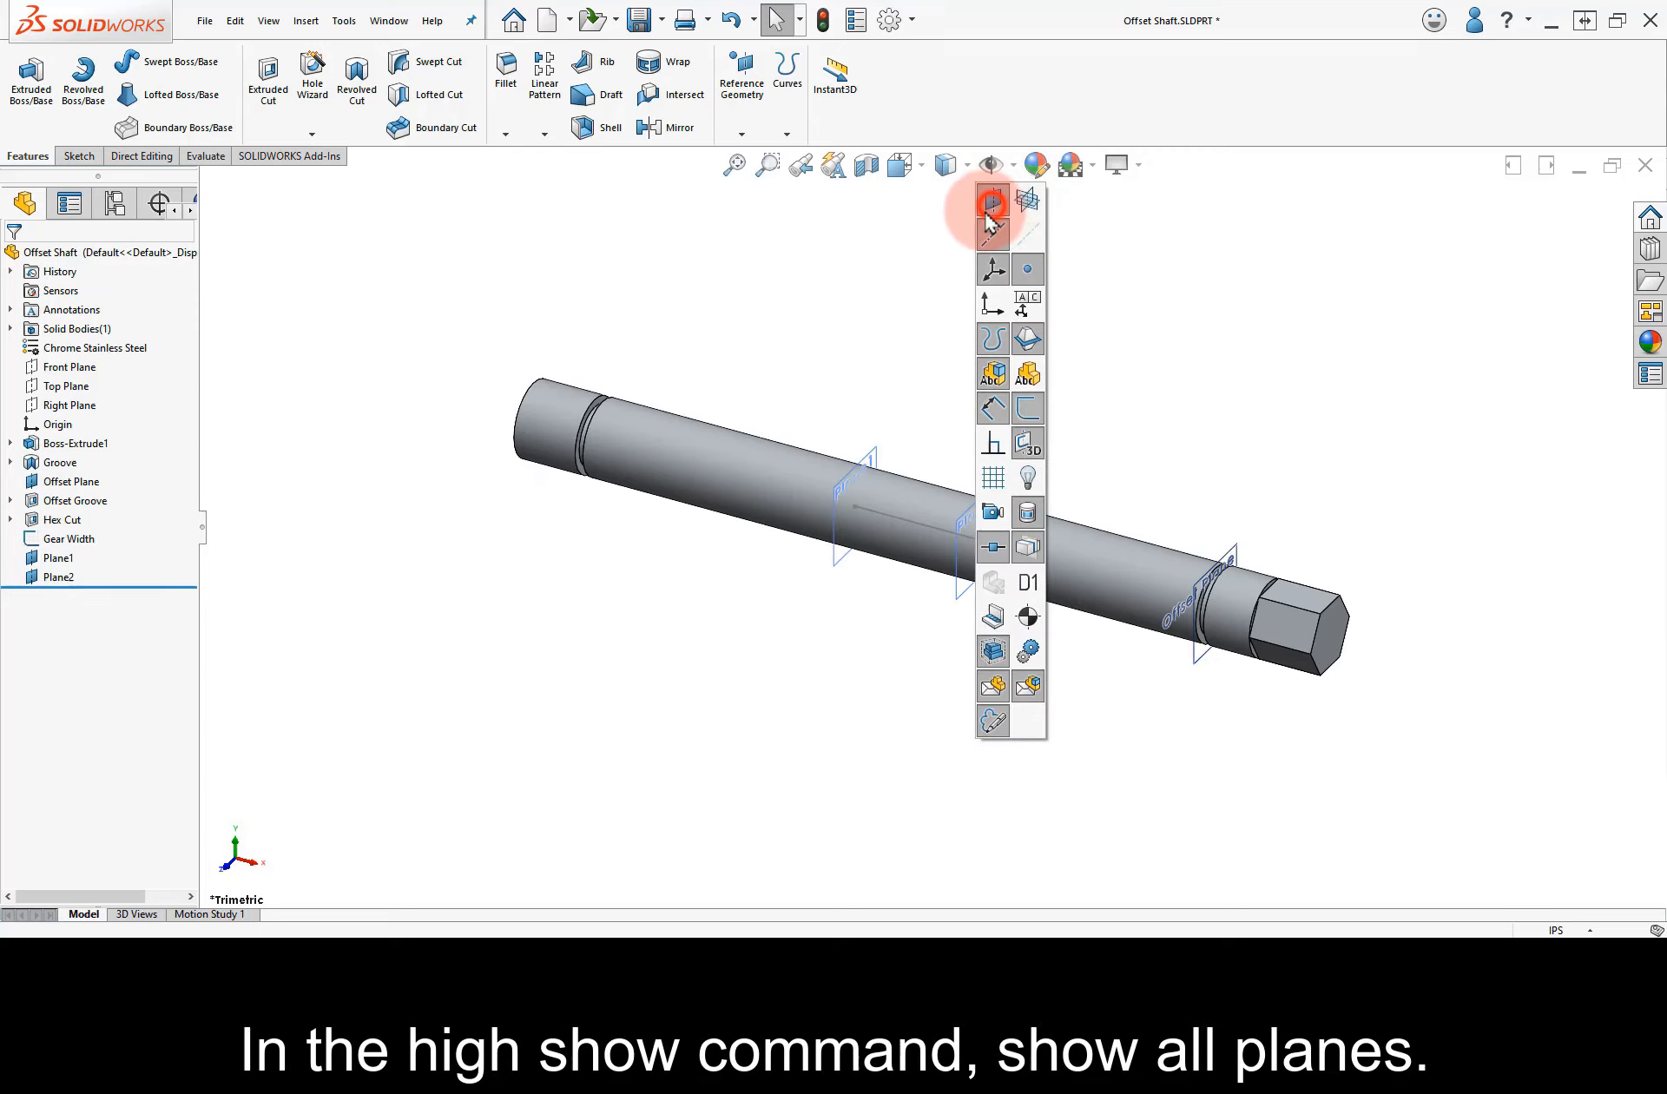
click(912, 365)
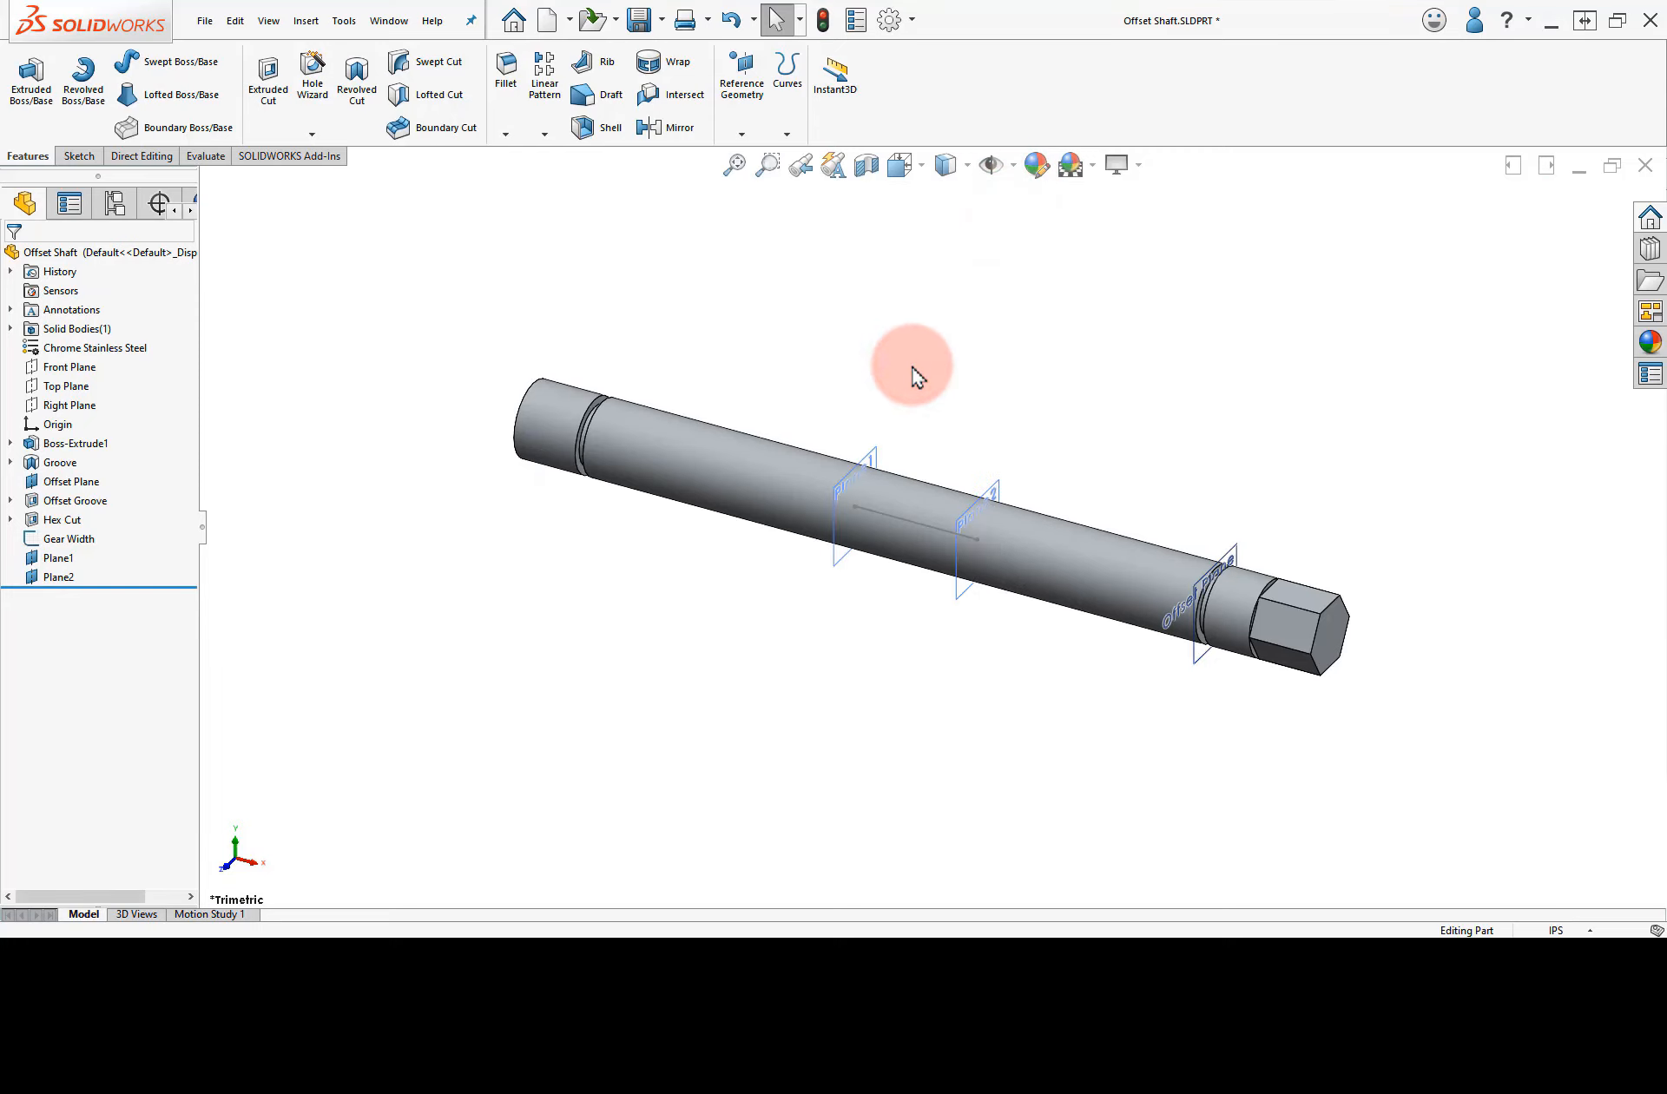
- Switch to the front view and hide all reference planes
right_drag(927, 388, 881, 334)
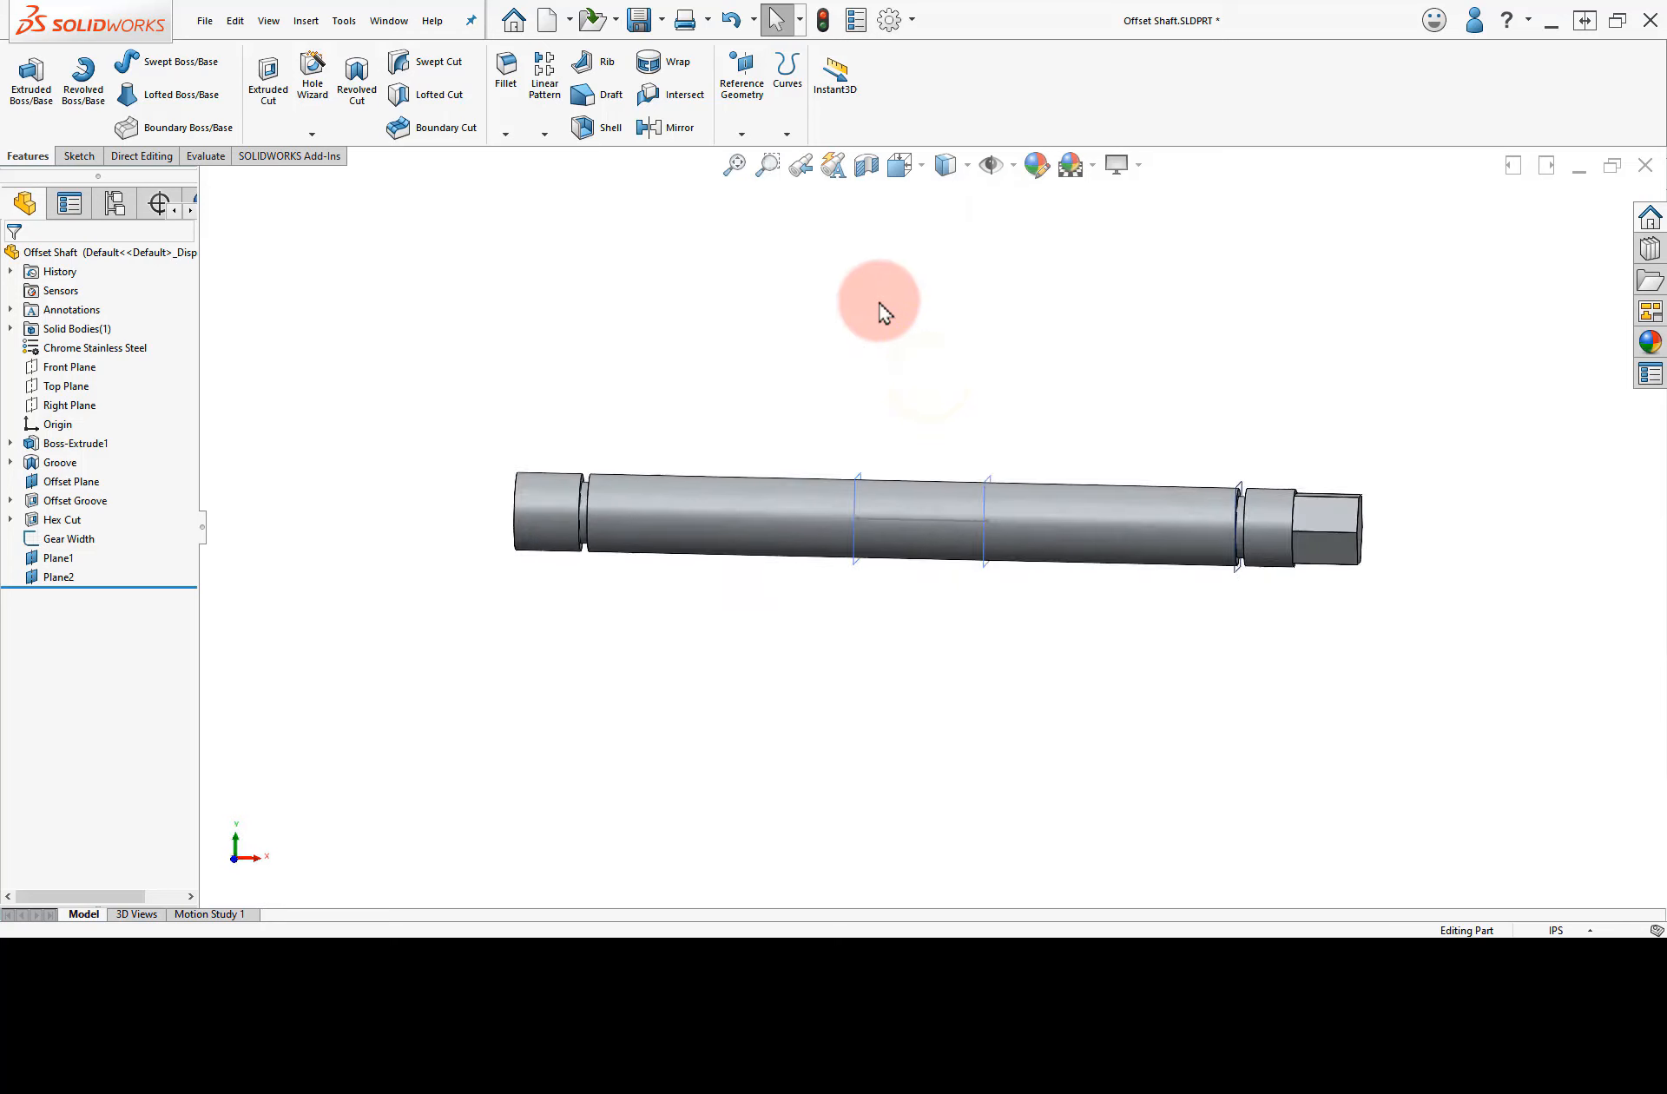
click(1014, 166)
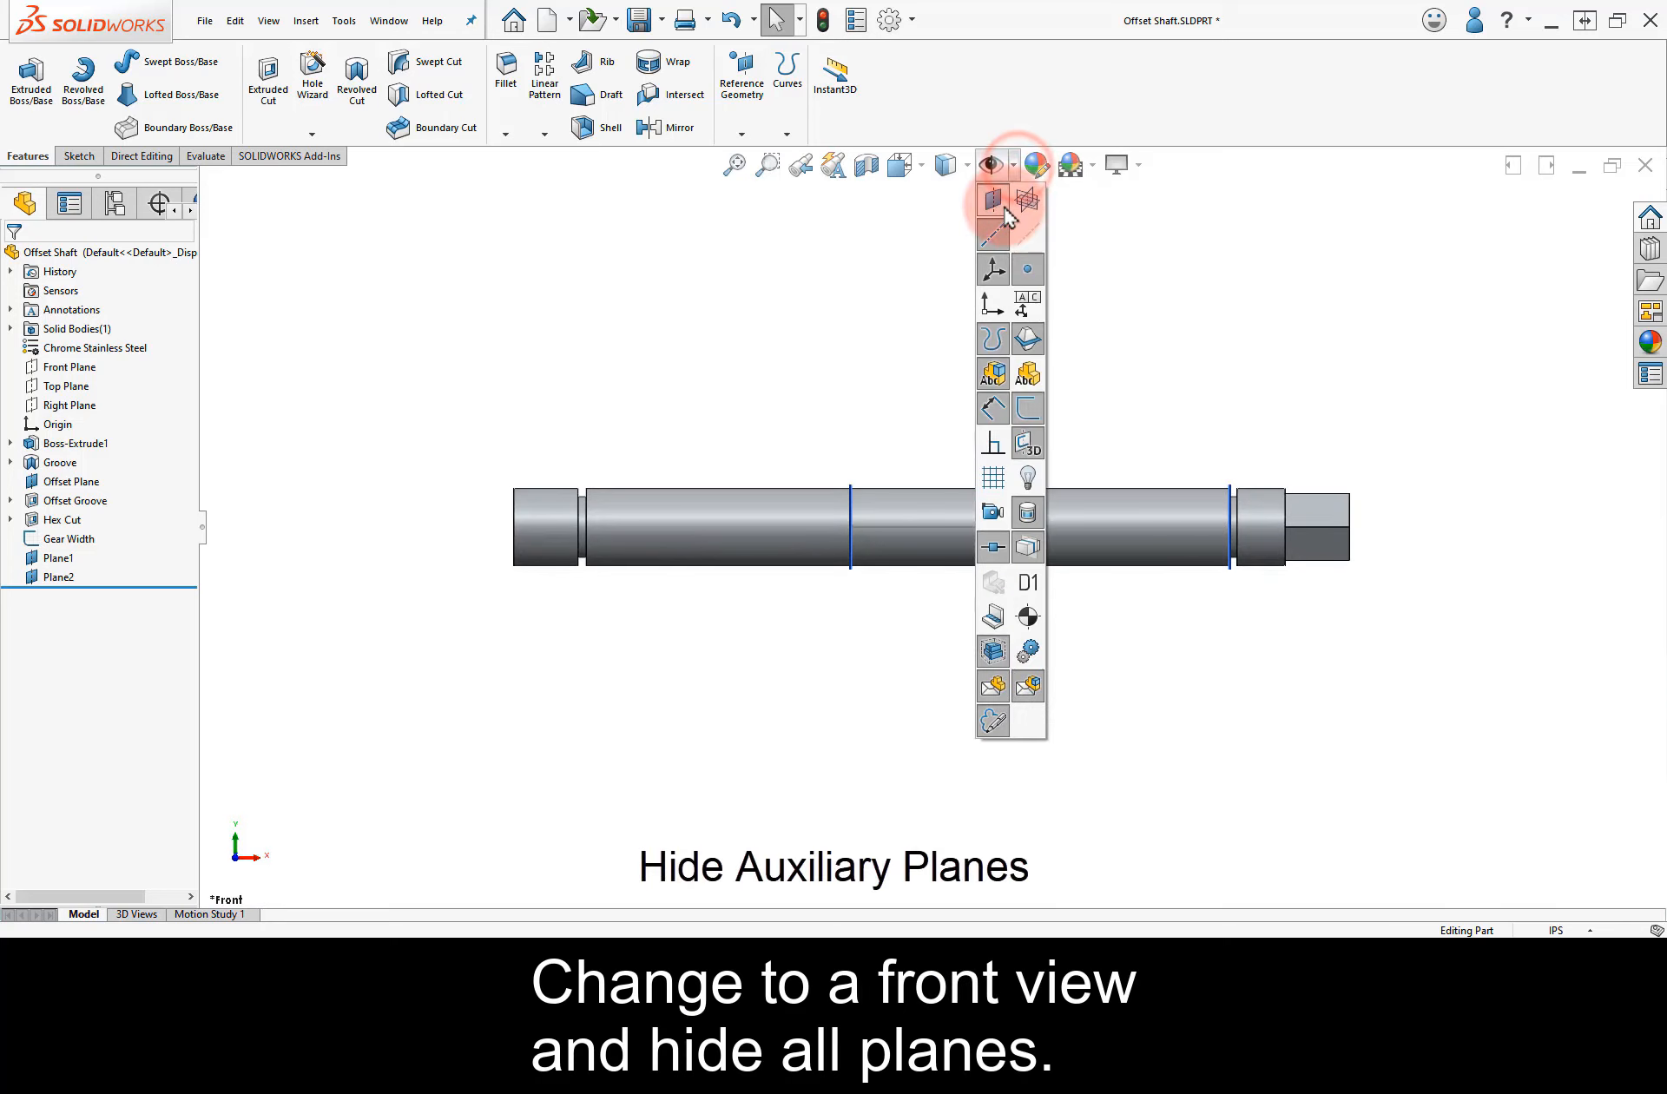
click(994, 200)
click(895, 418)
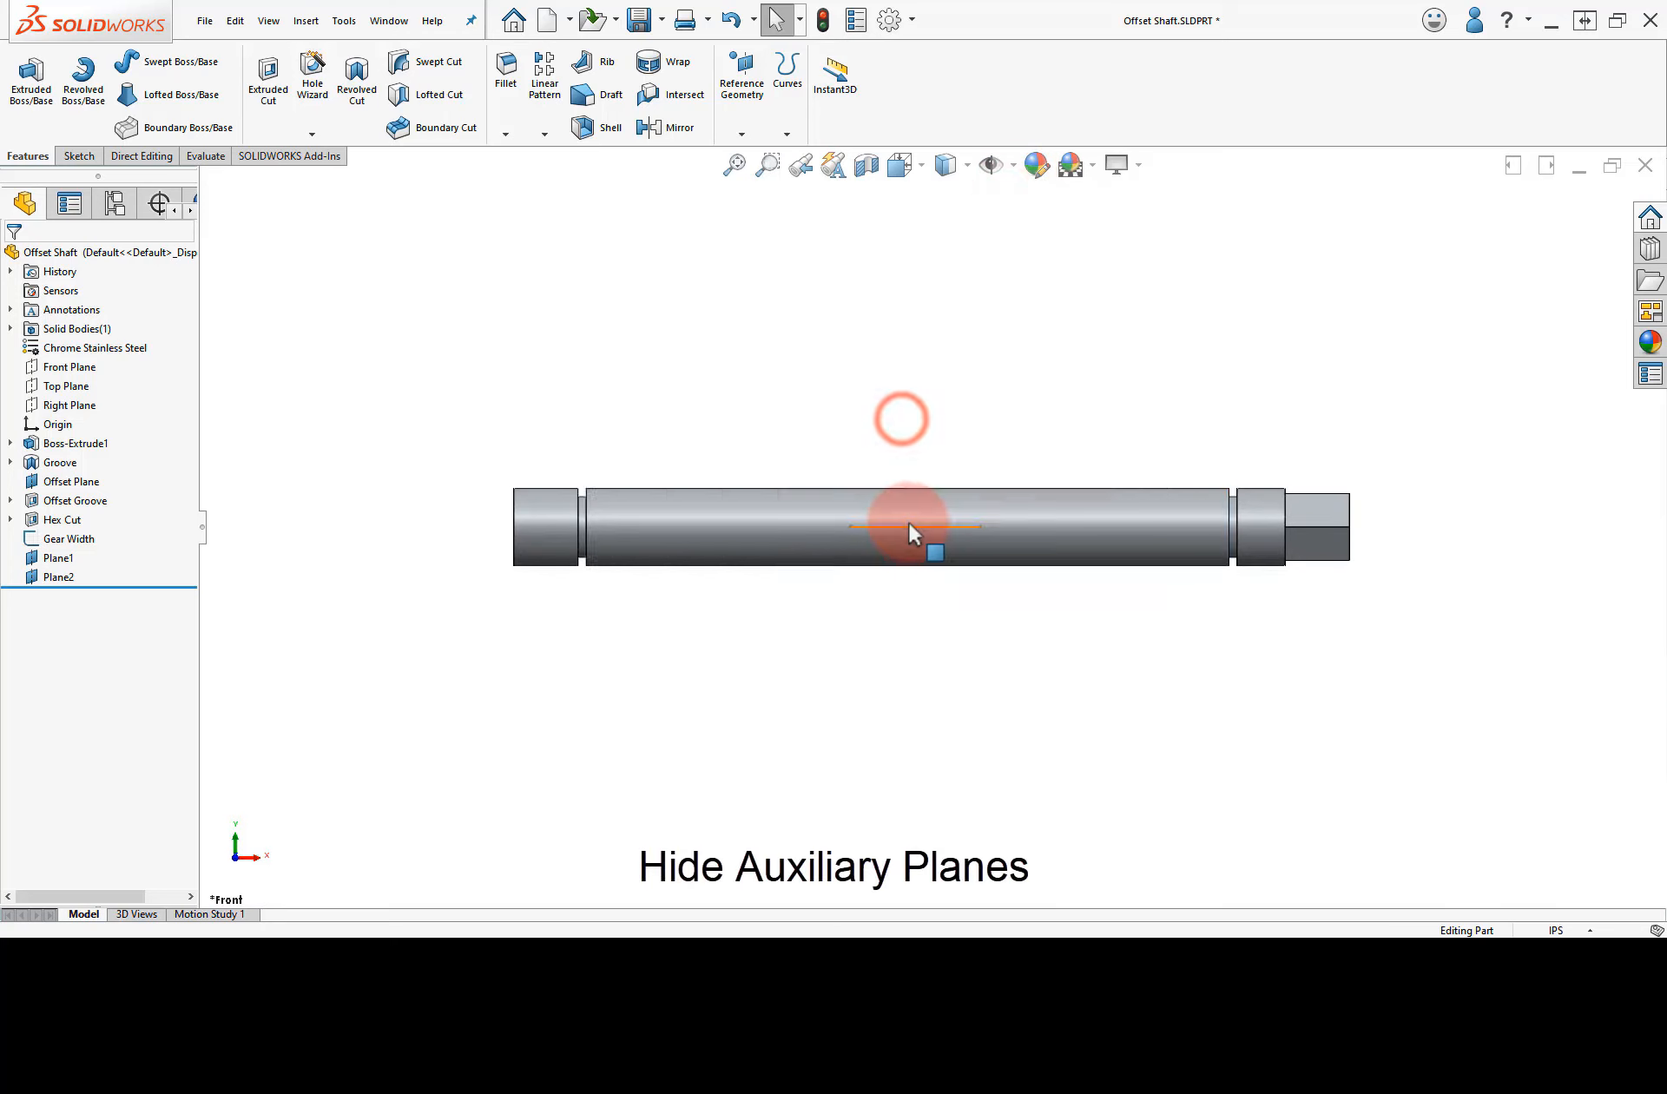
- Start a new sketch on the Front Plane for a profile at the Gear Width line
scroll(908, 538, down, 5)
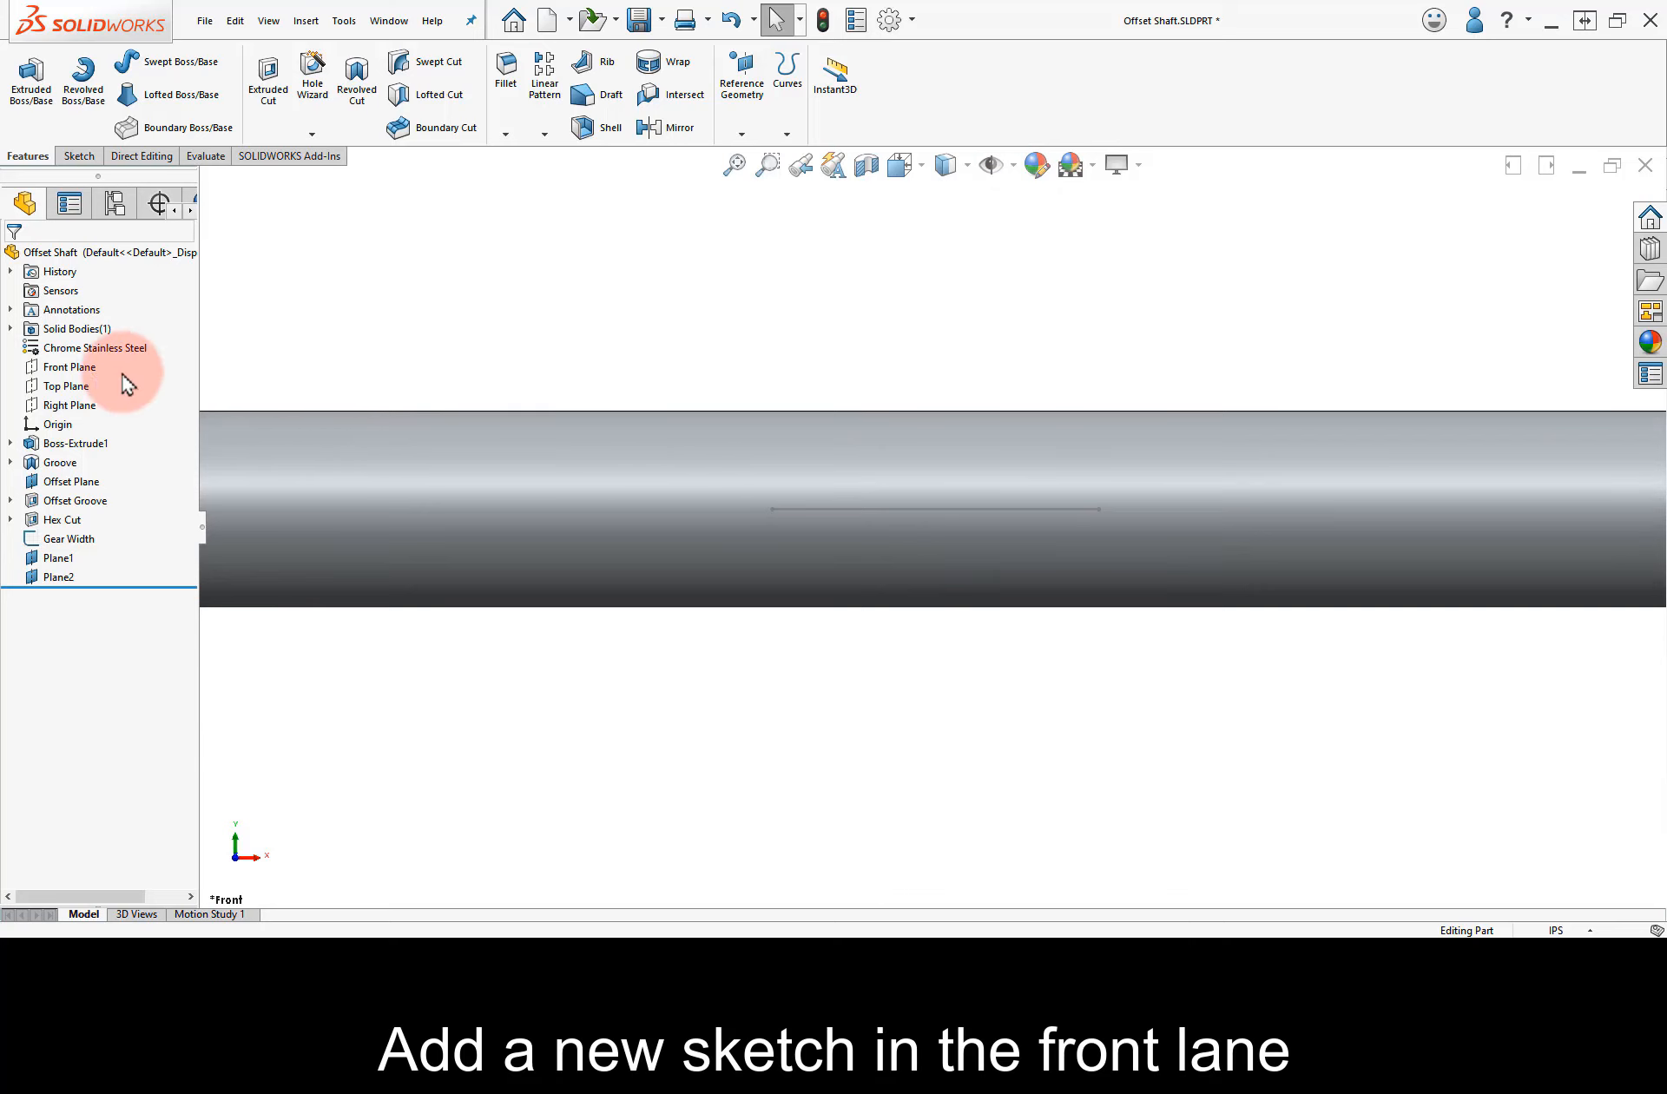
click(78, 367)
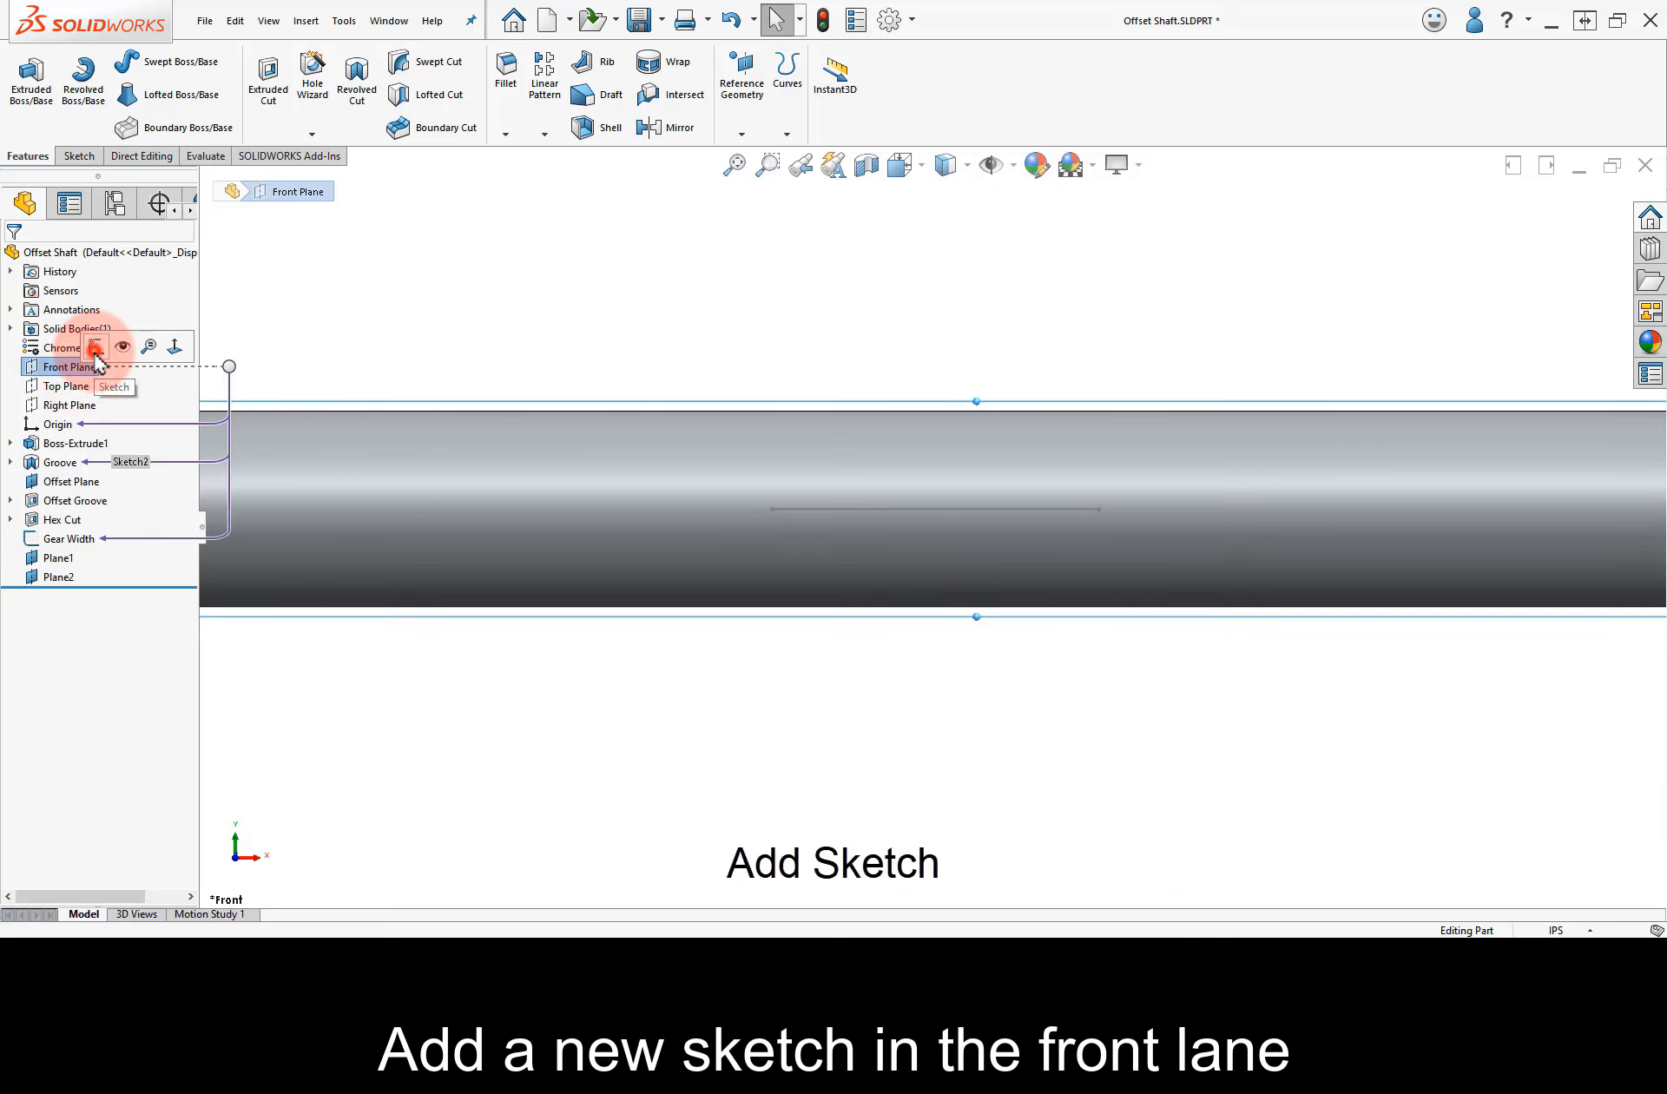
click(98, 348)
right_drag(981, 323, 899, 339)
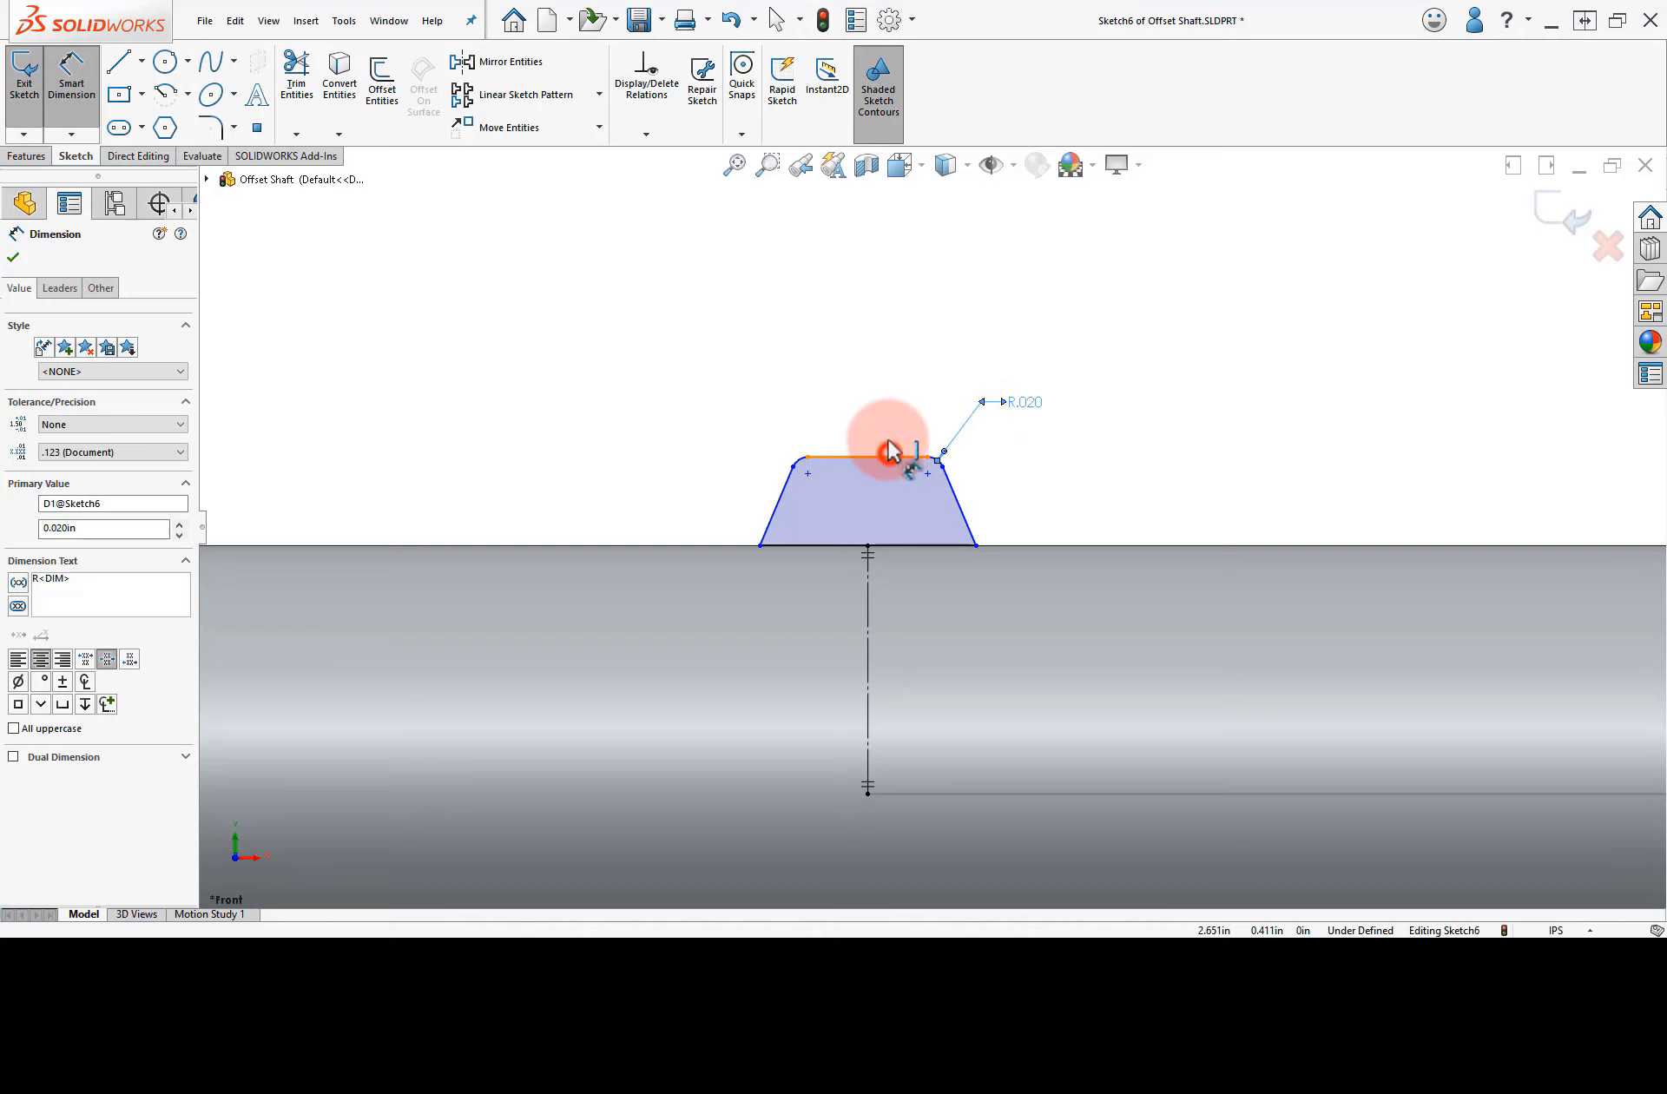
- Dimension the flat top edge of the trapezoidal profile above the shaft as 0.031 in
click(888, 454)
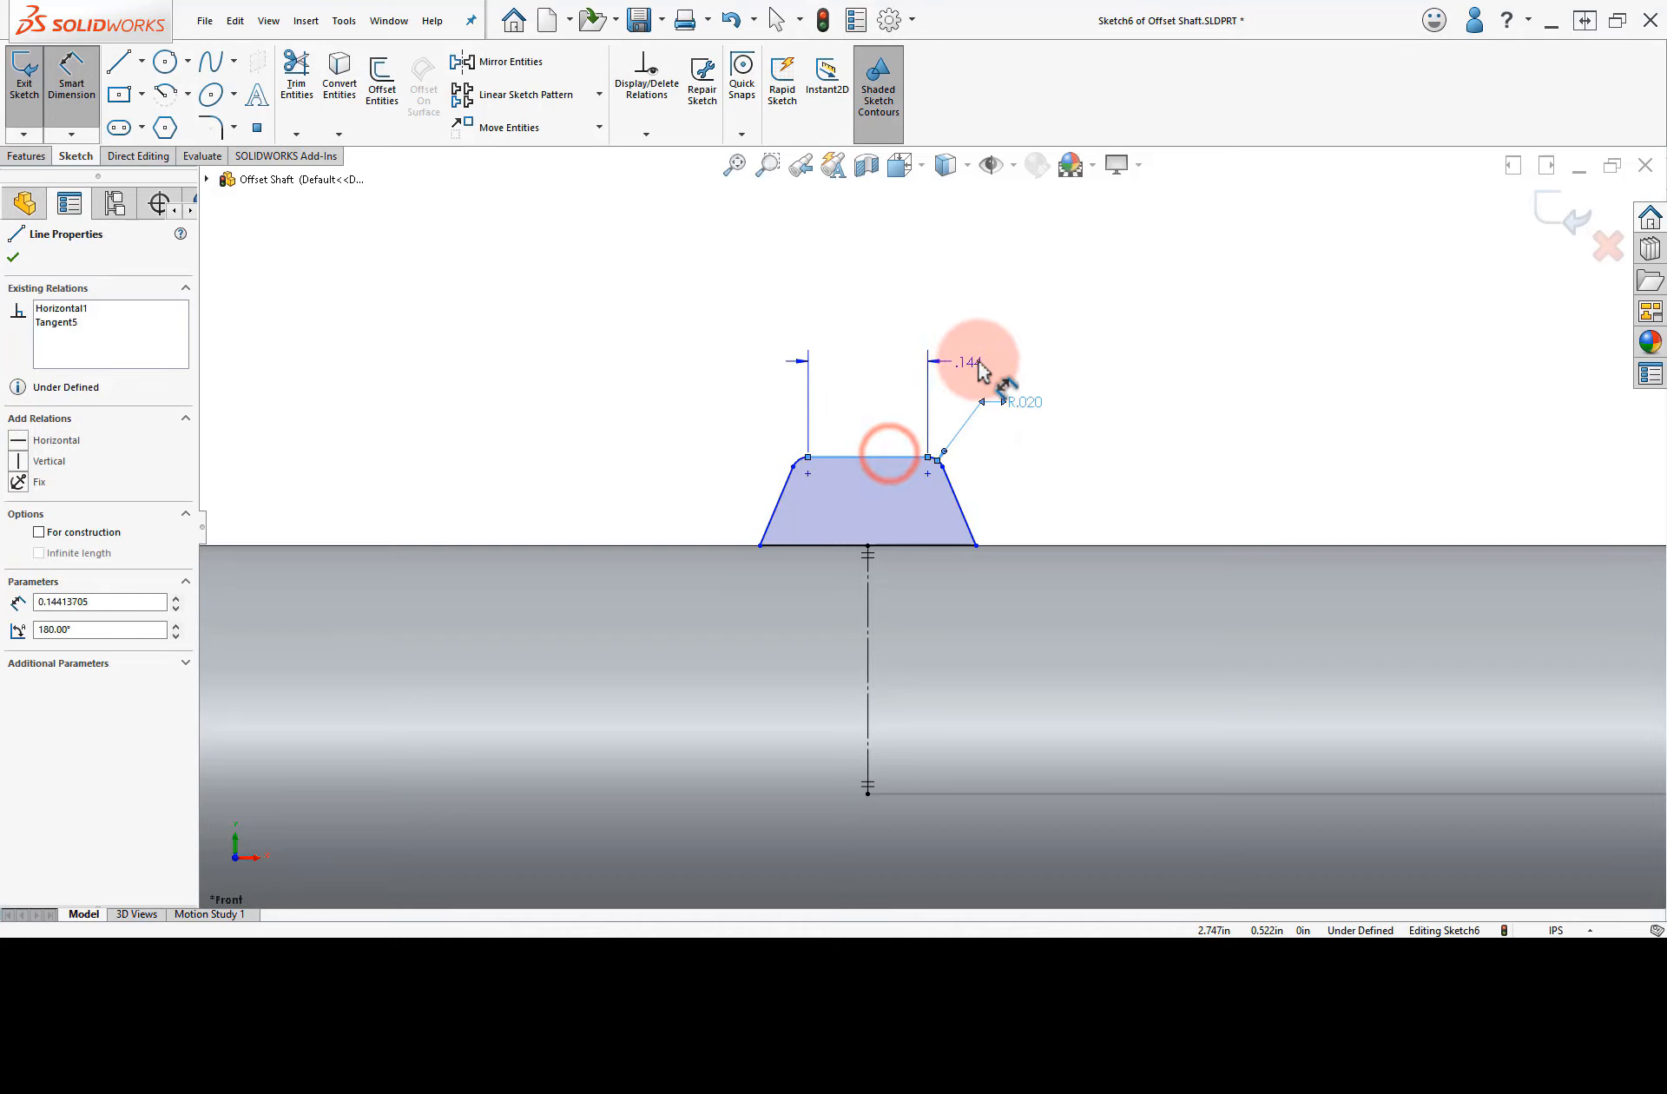
click(998, 351)
text(.)
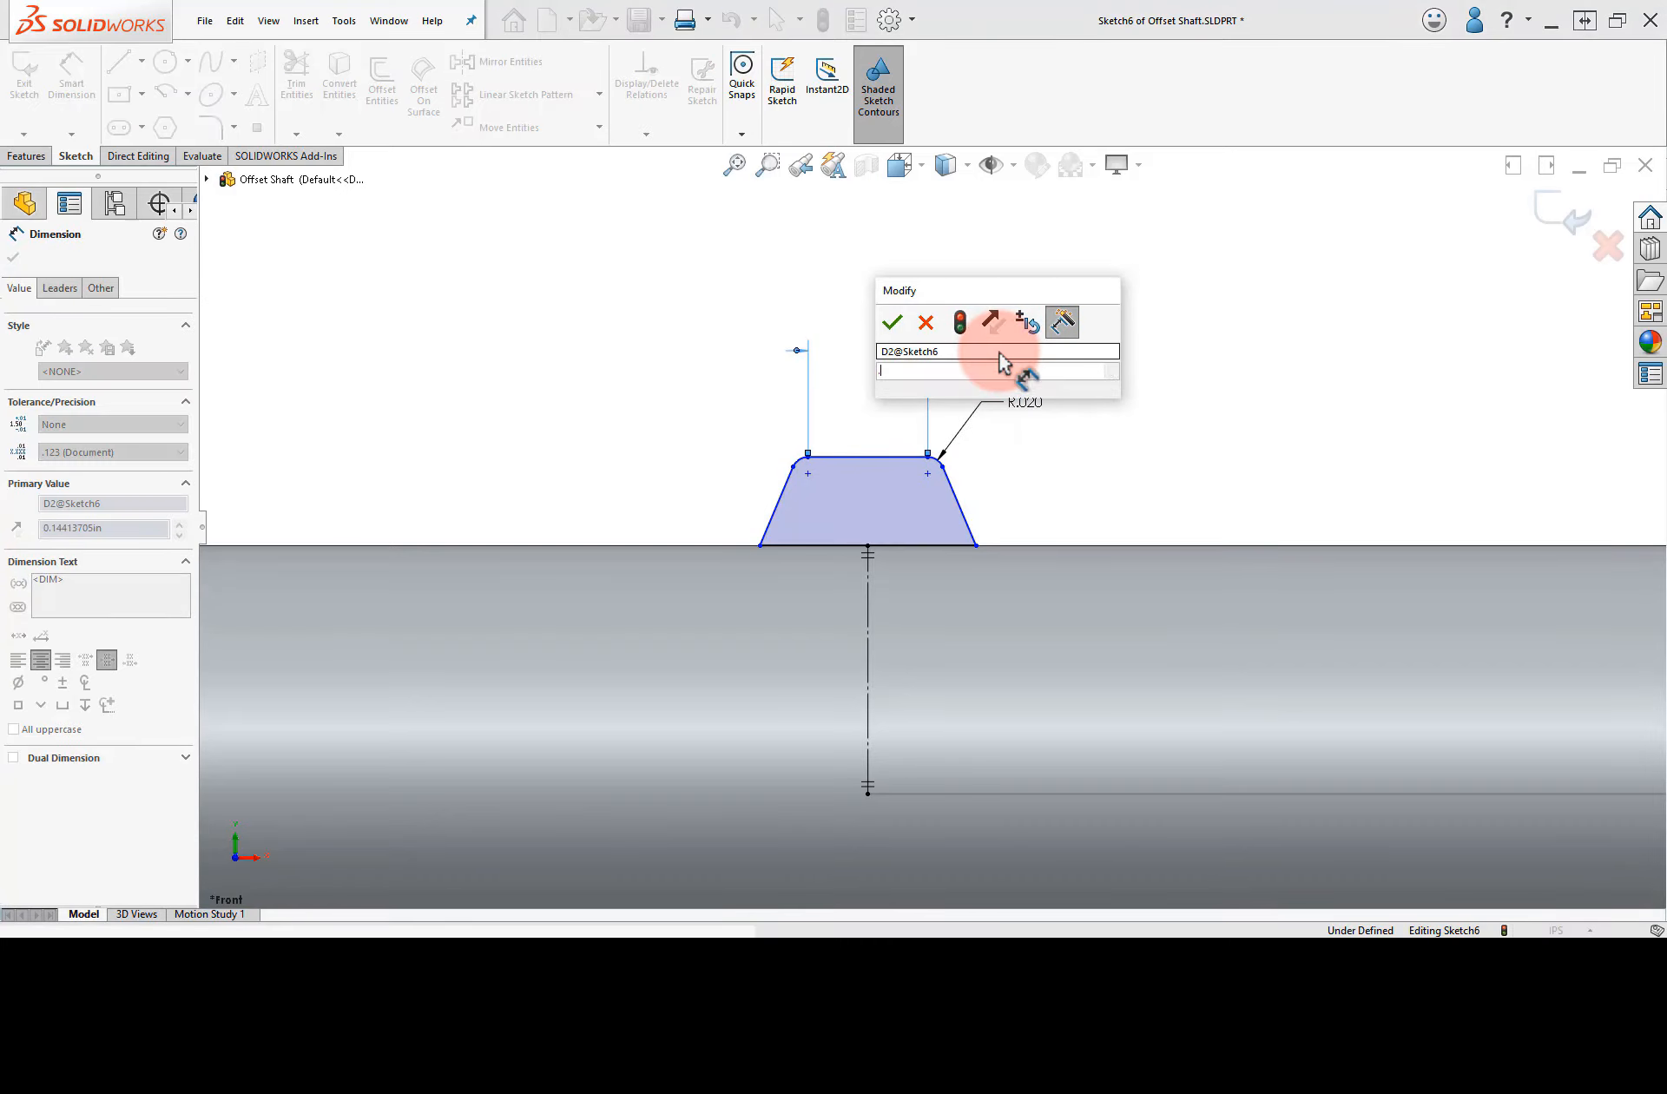
text(031)
key(Return)
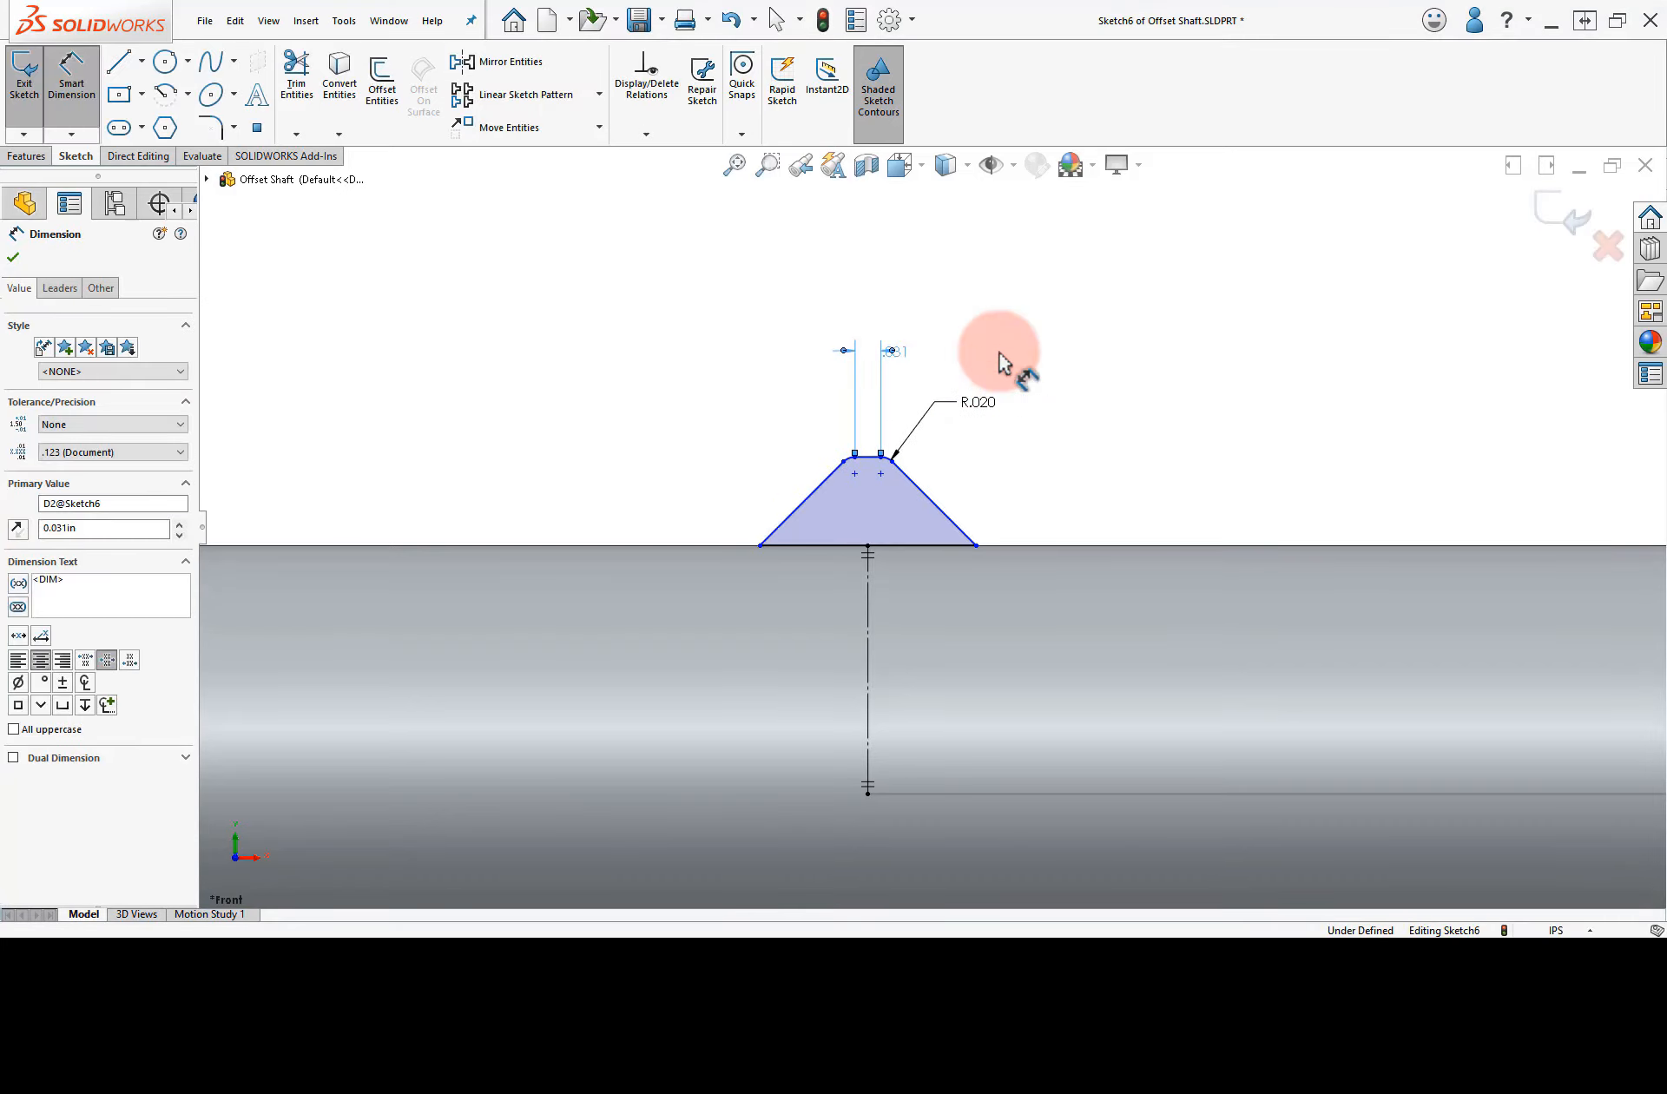
- Place the flat top edge's dimension text beside its extension lines and dimension the trapezoidal profile's height as 0.075 in
click(962, 348)
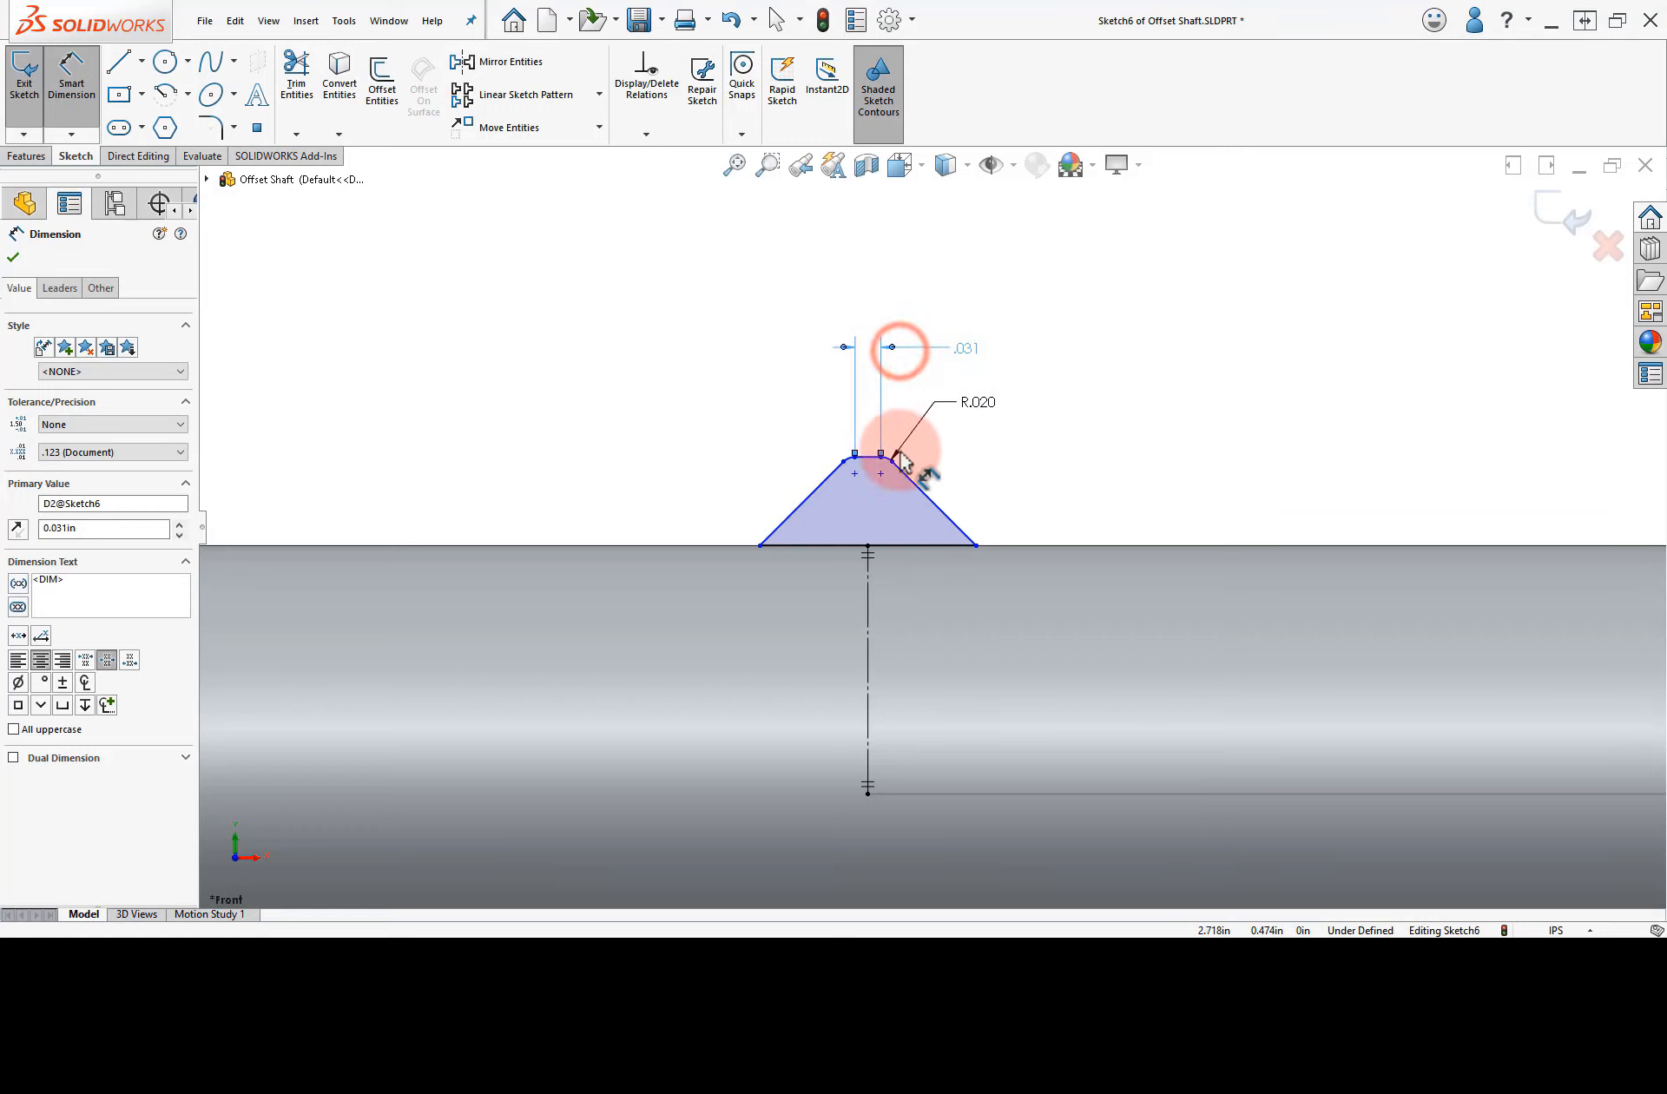
click(866, 455)
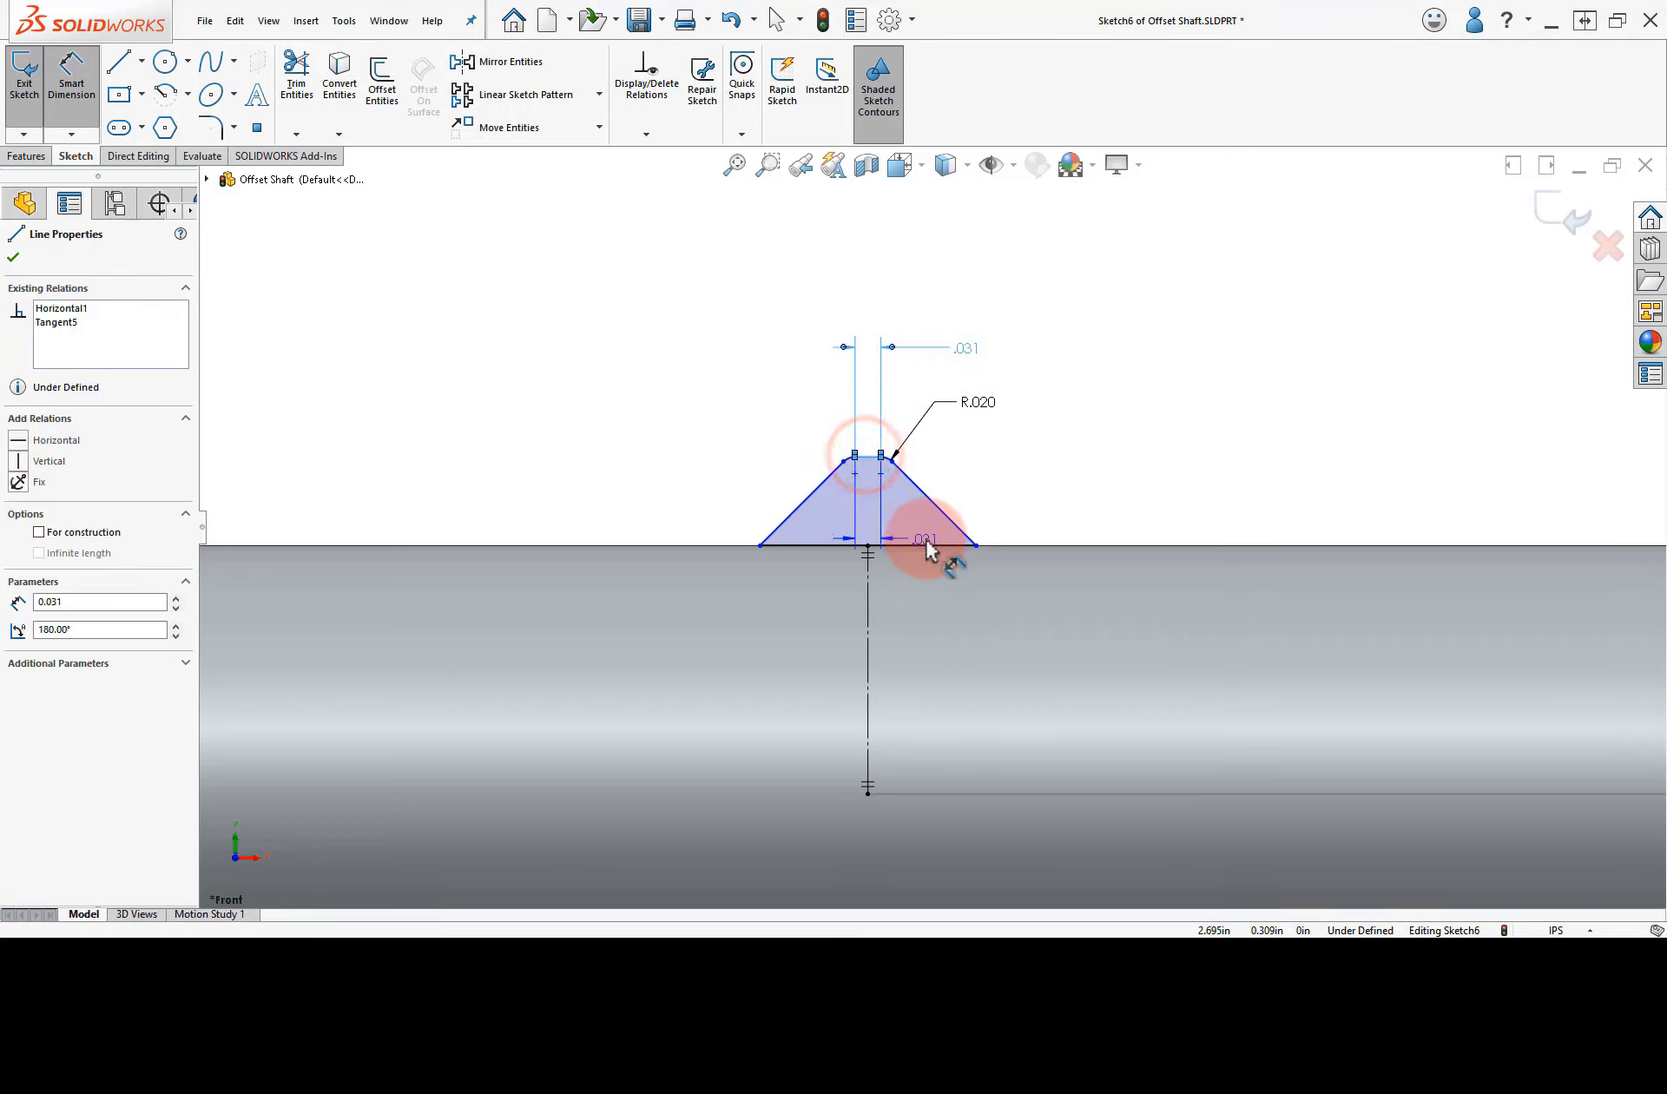
click(927, 543)
click(1045, 492)
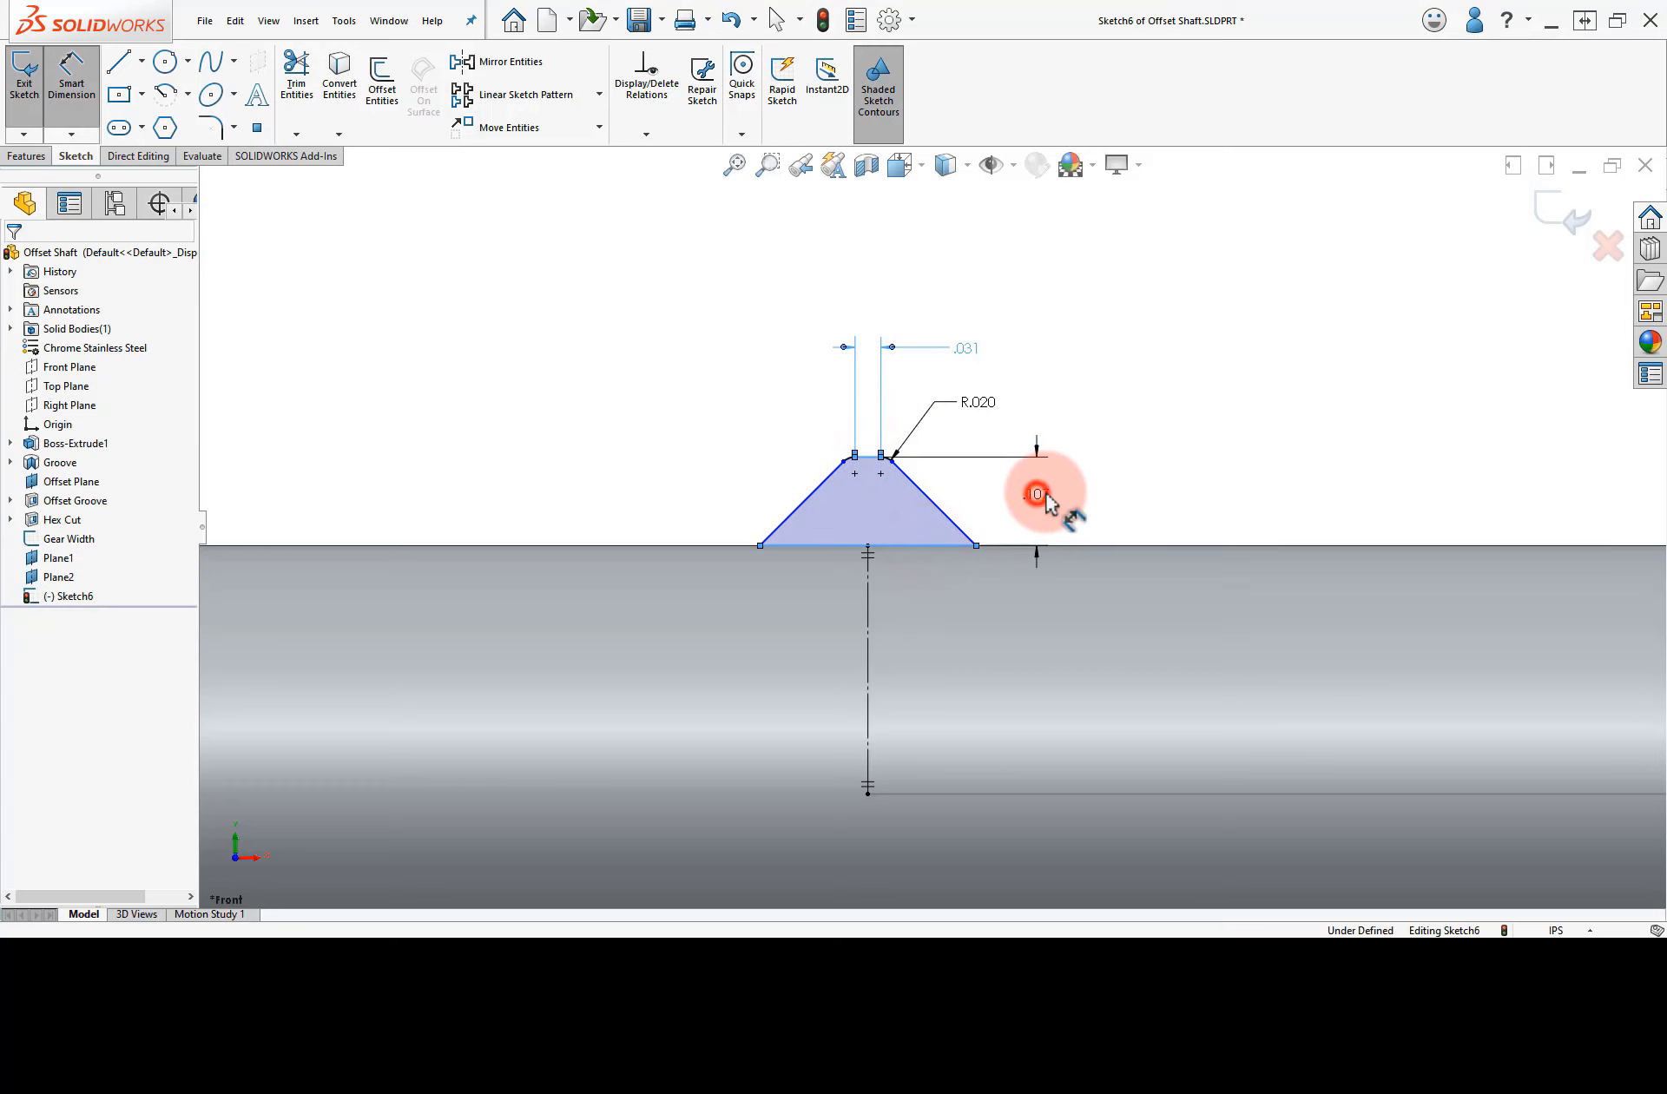
text(.075)
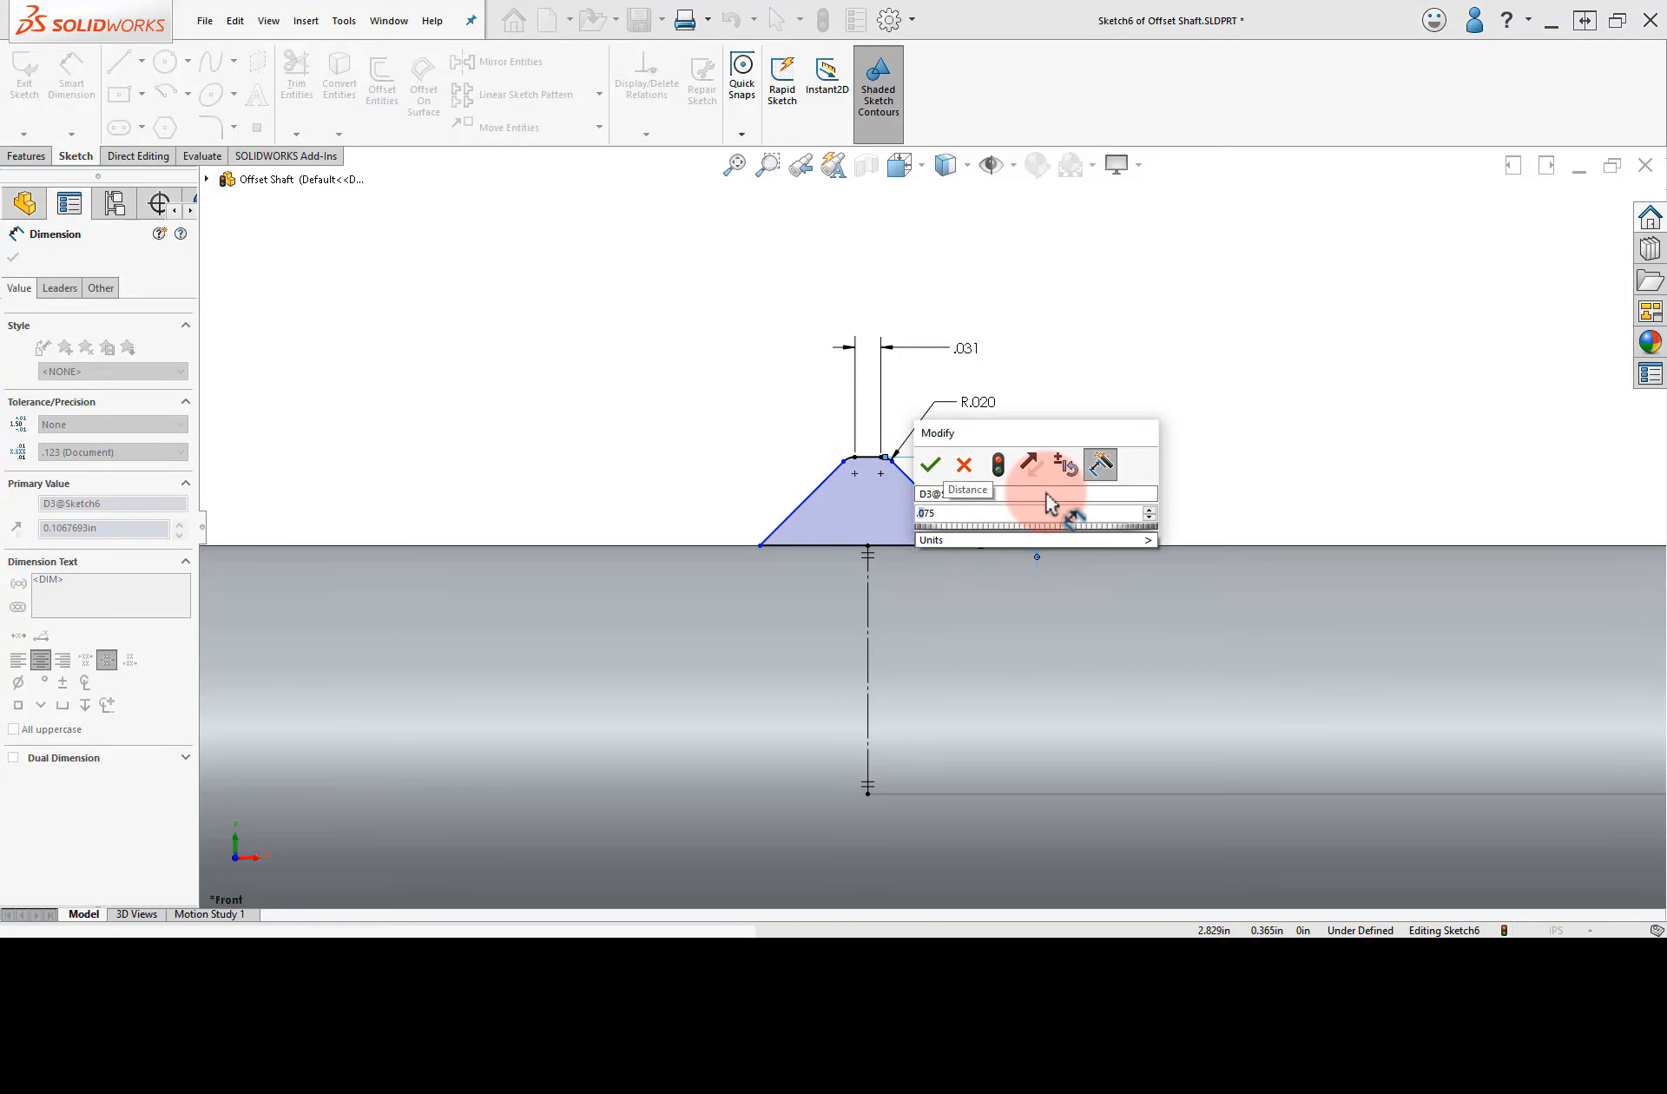
key(Return)
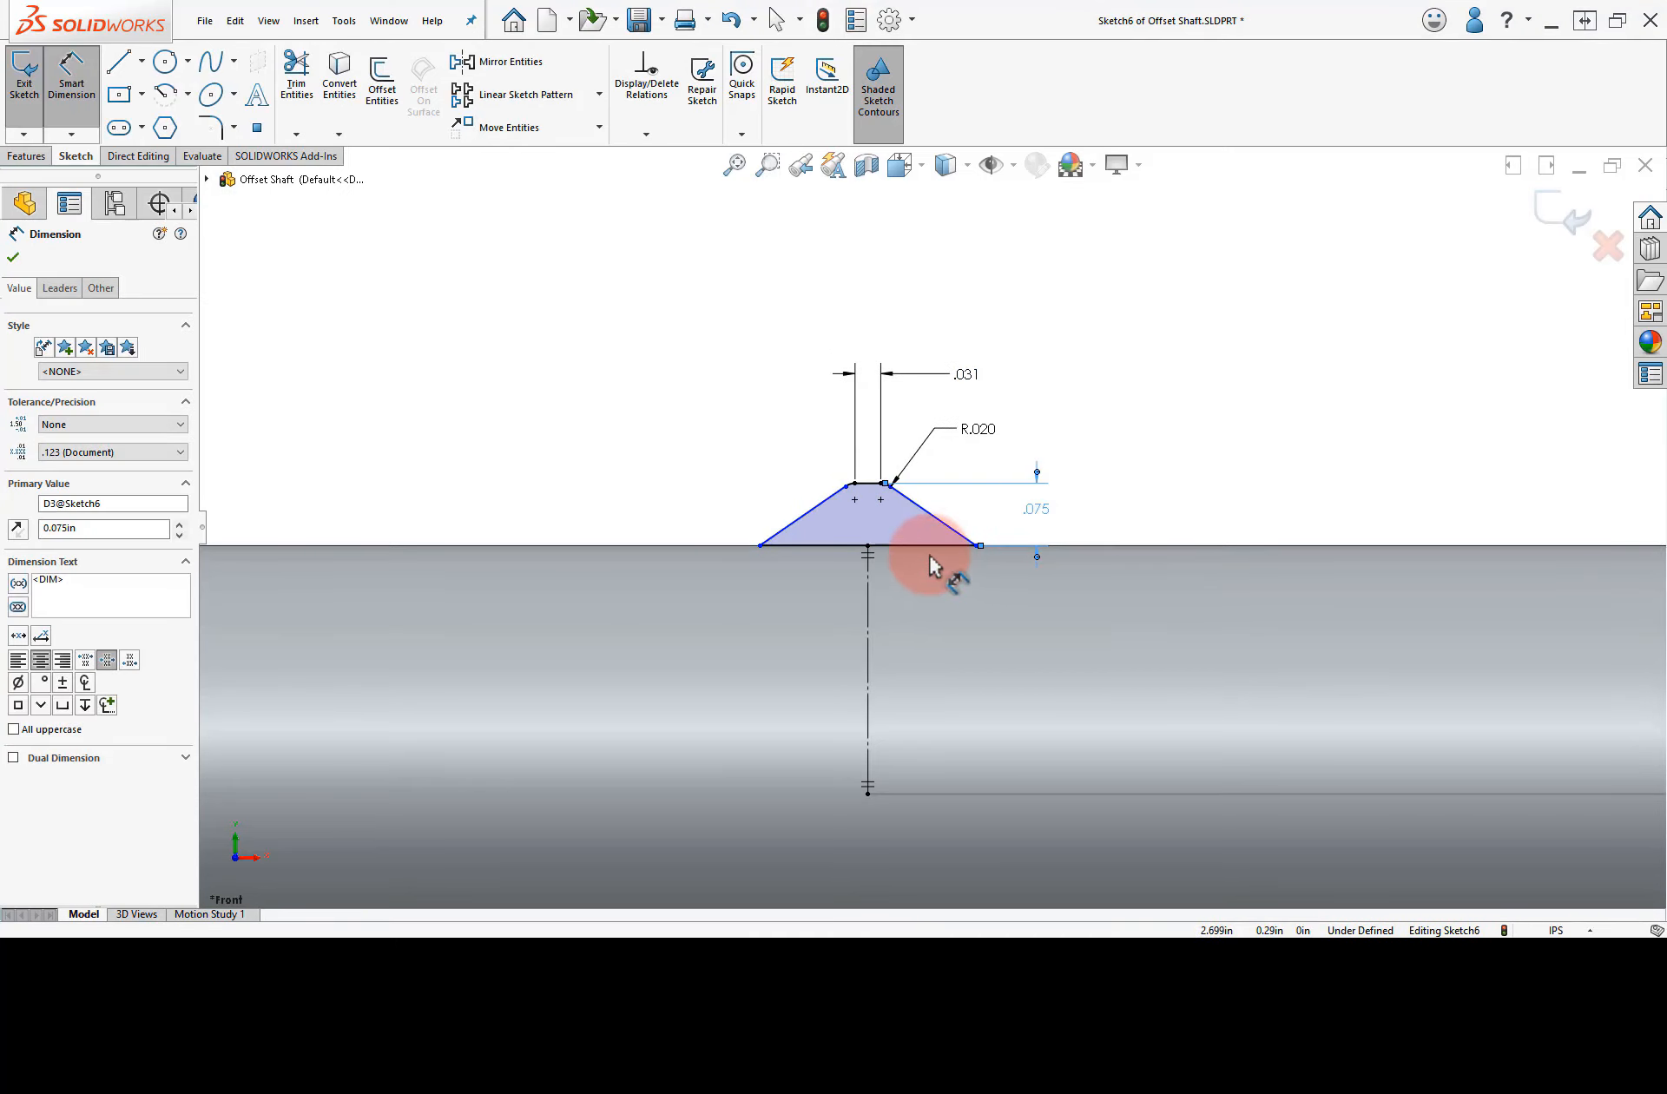
- Dimension the base edge of the trapezoidal profile as 0.175 in and leave the dimension tool
click(928, 545)
click(1075, 618)
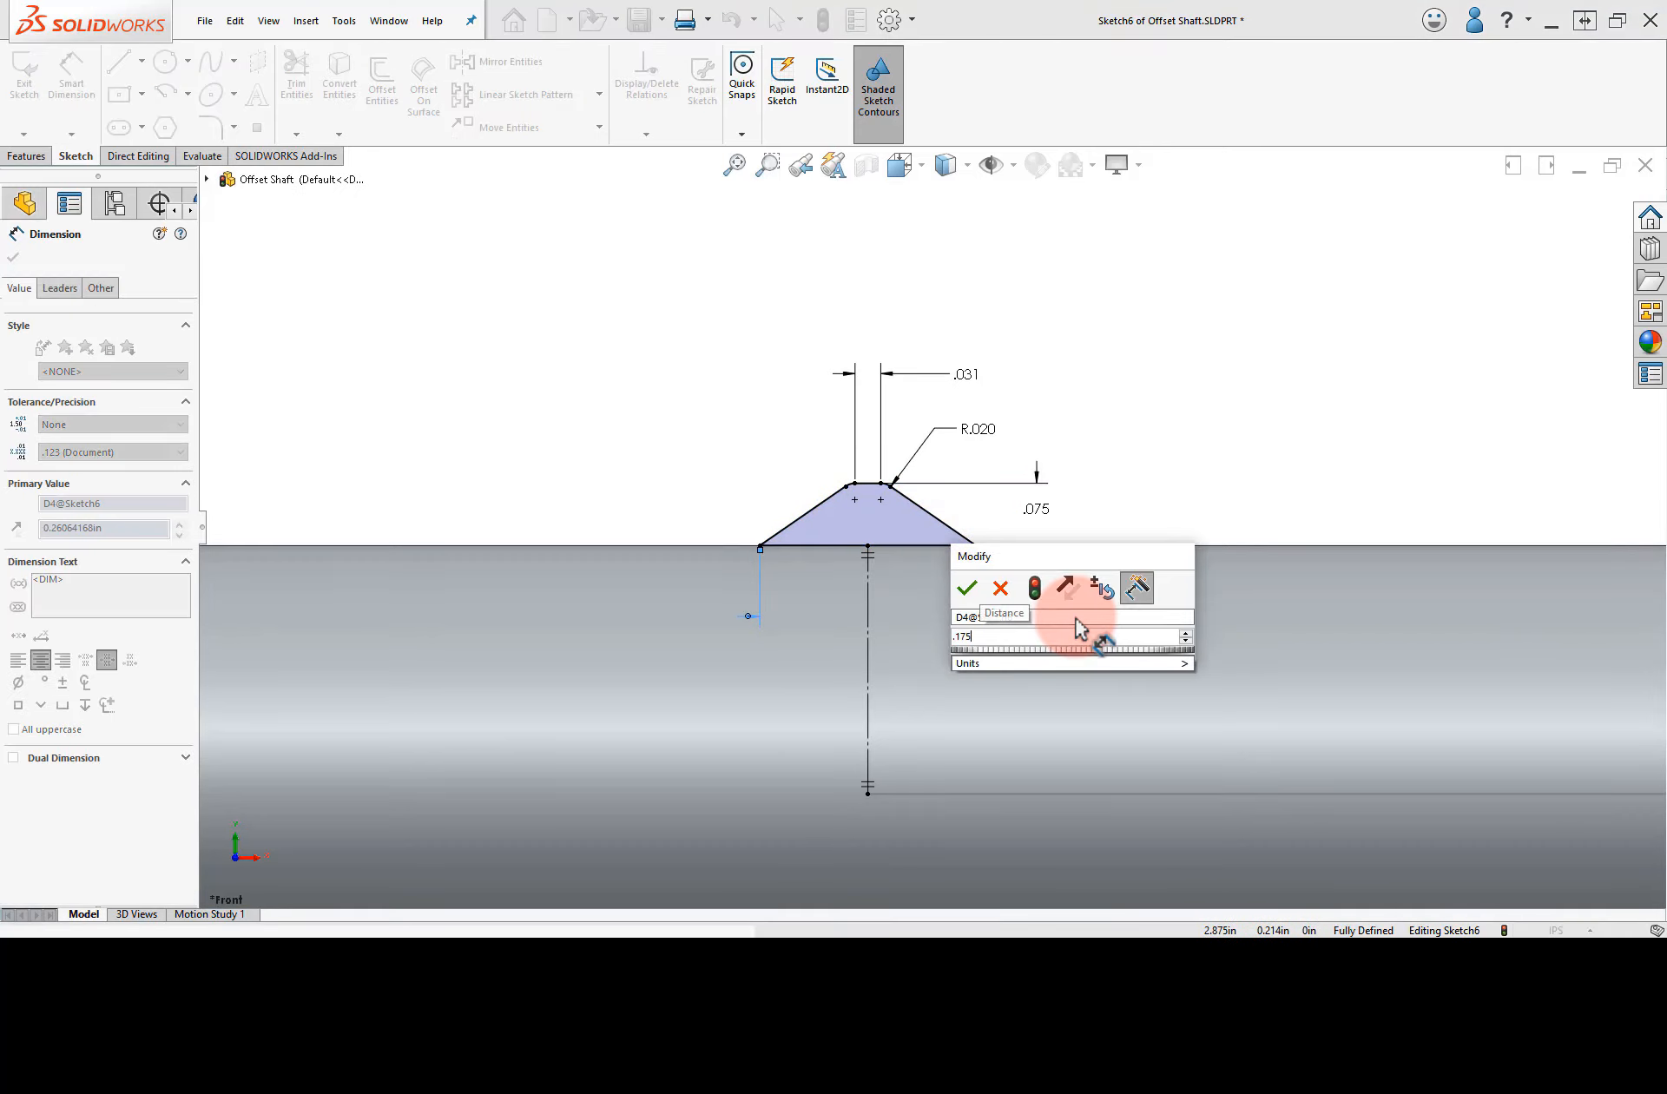
key(Return)
right_click(1113, 379)
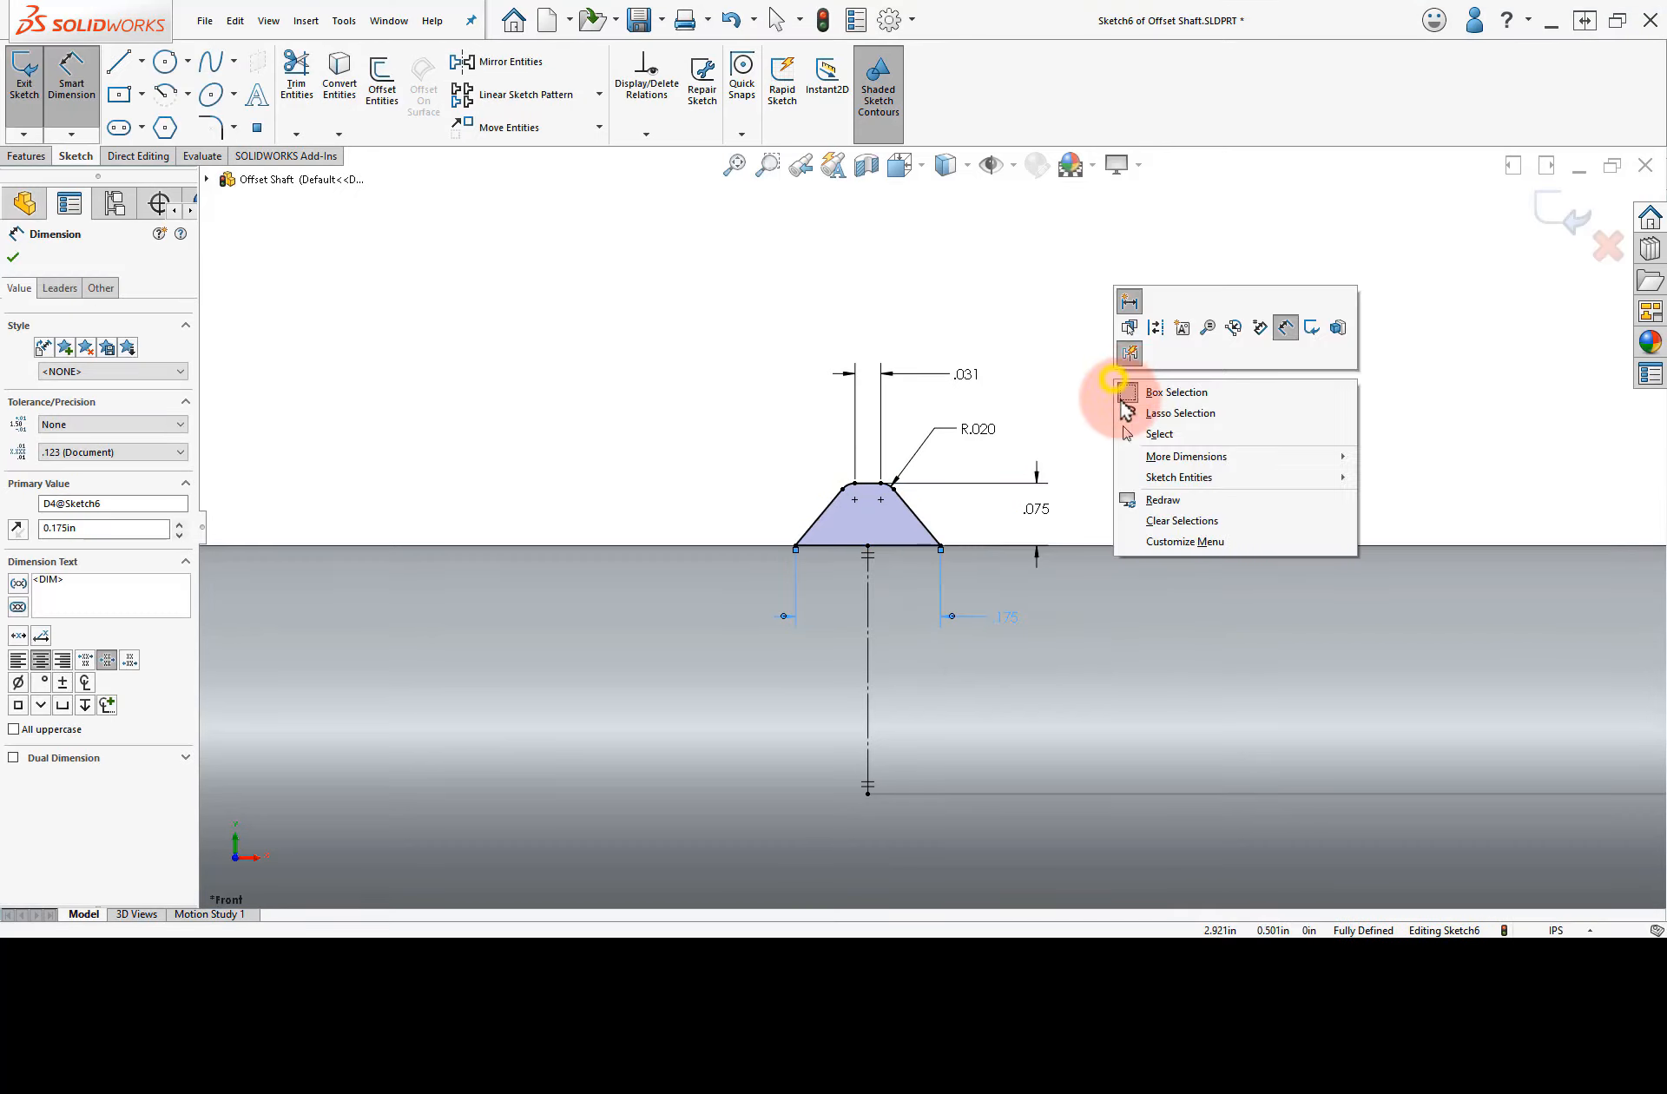
click(1141, 431)
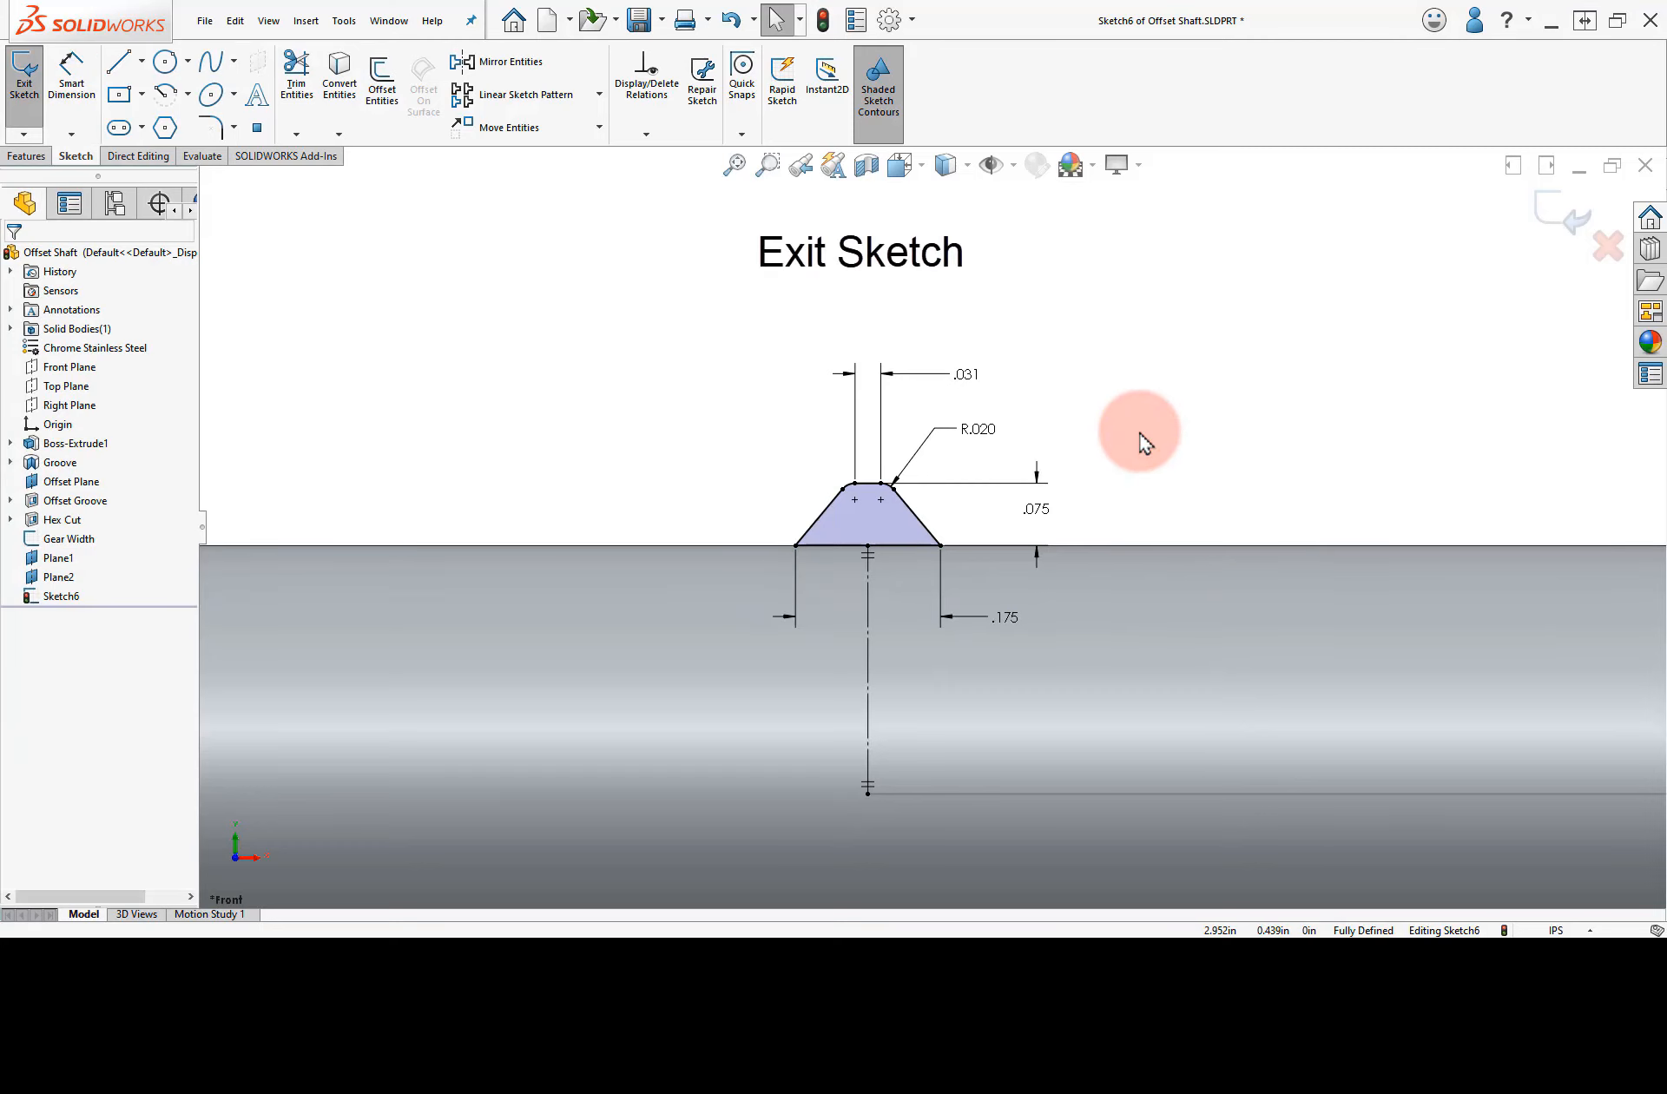
- Exit the finished profile sketch and rename it Thread Profile
click(1563, 219)
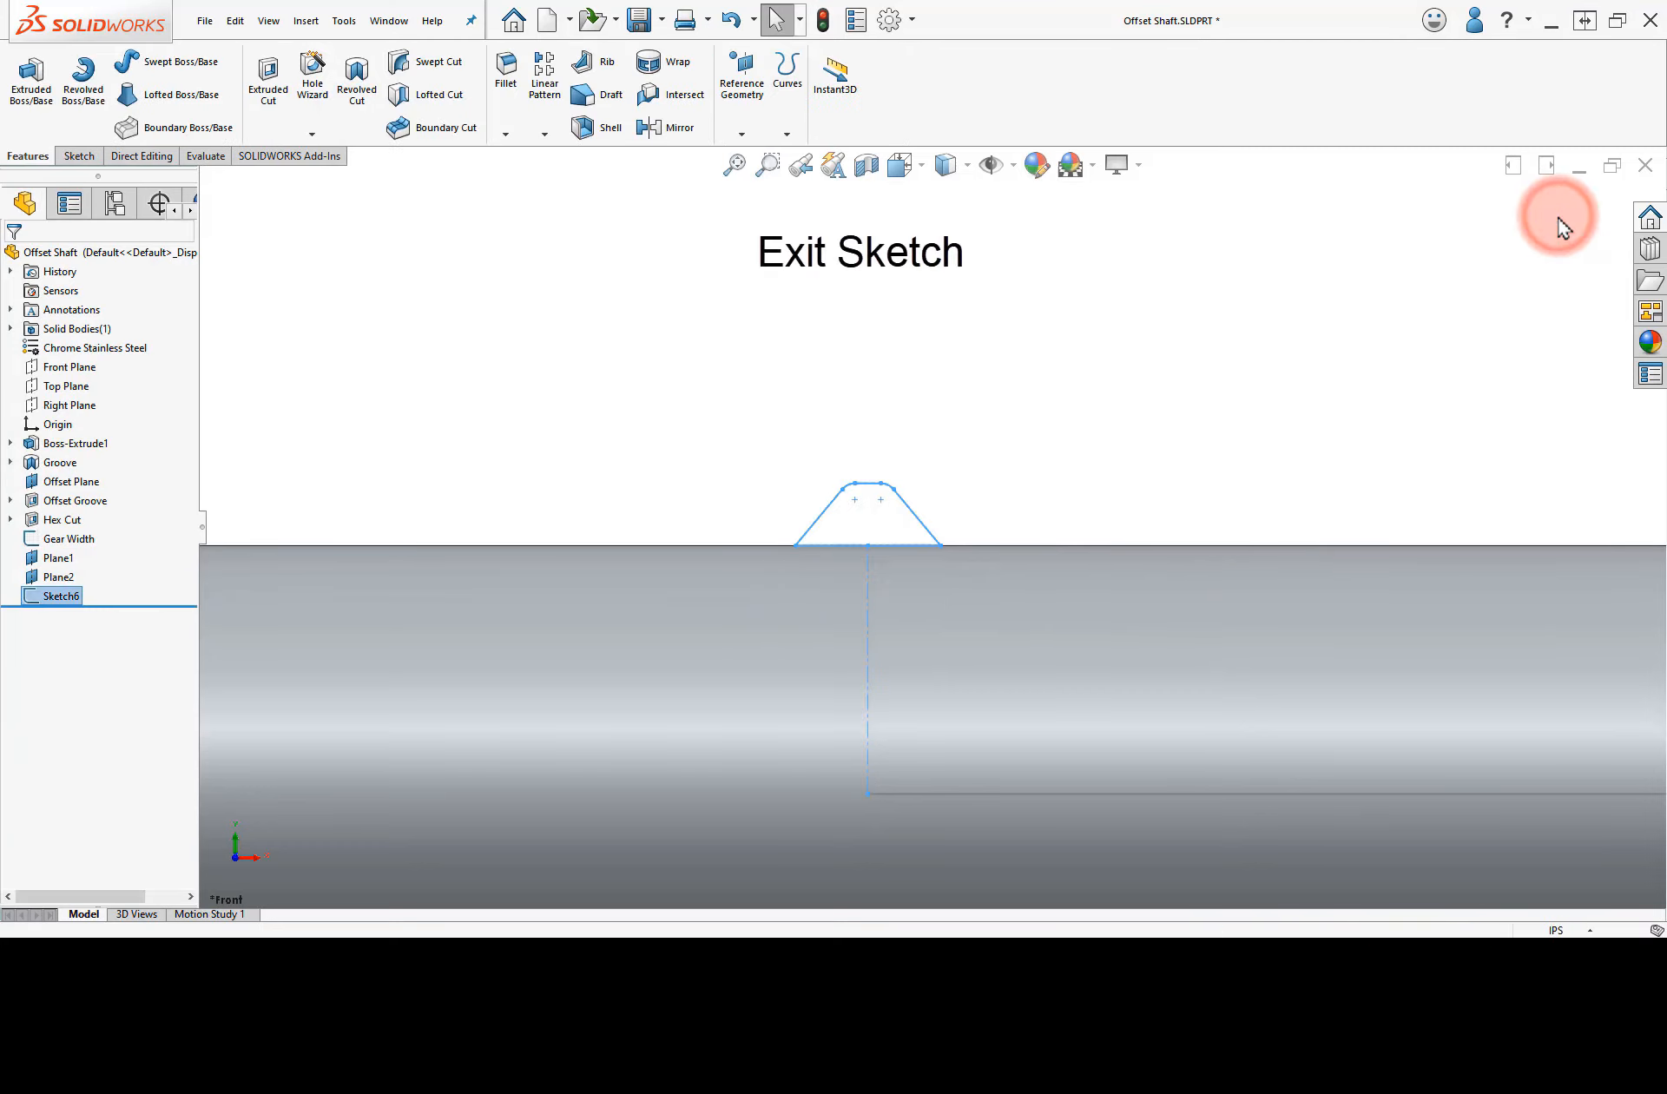
click(59, 598)
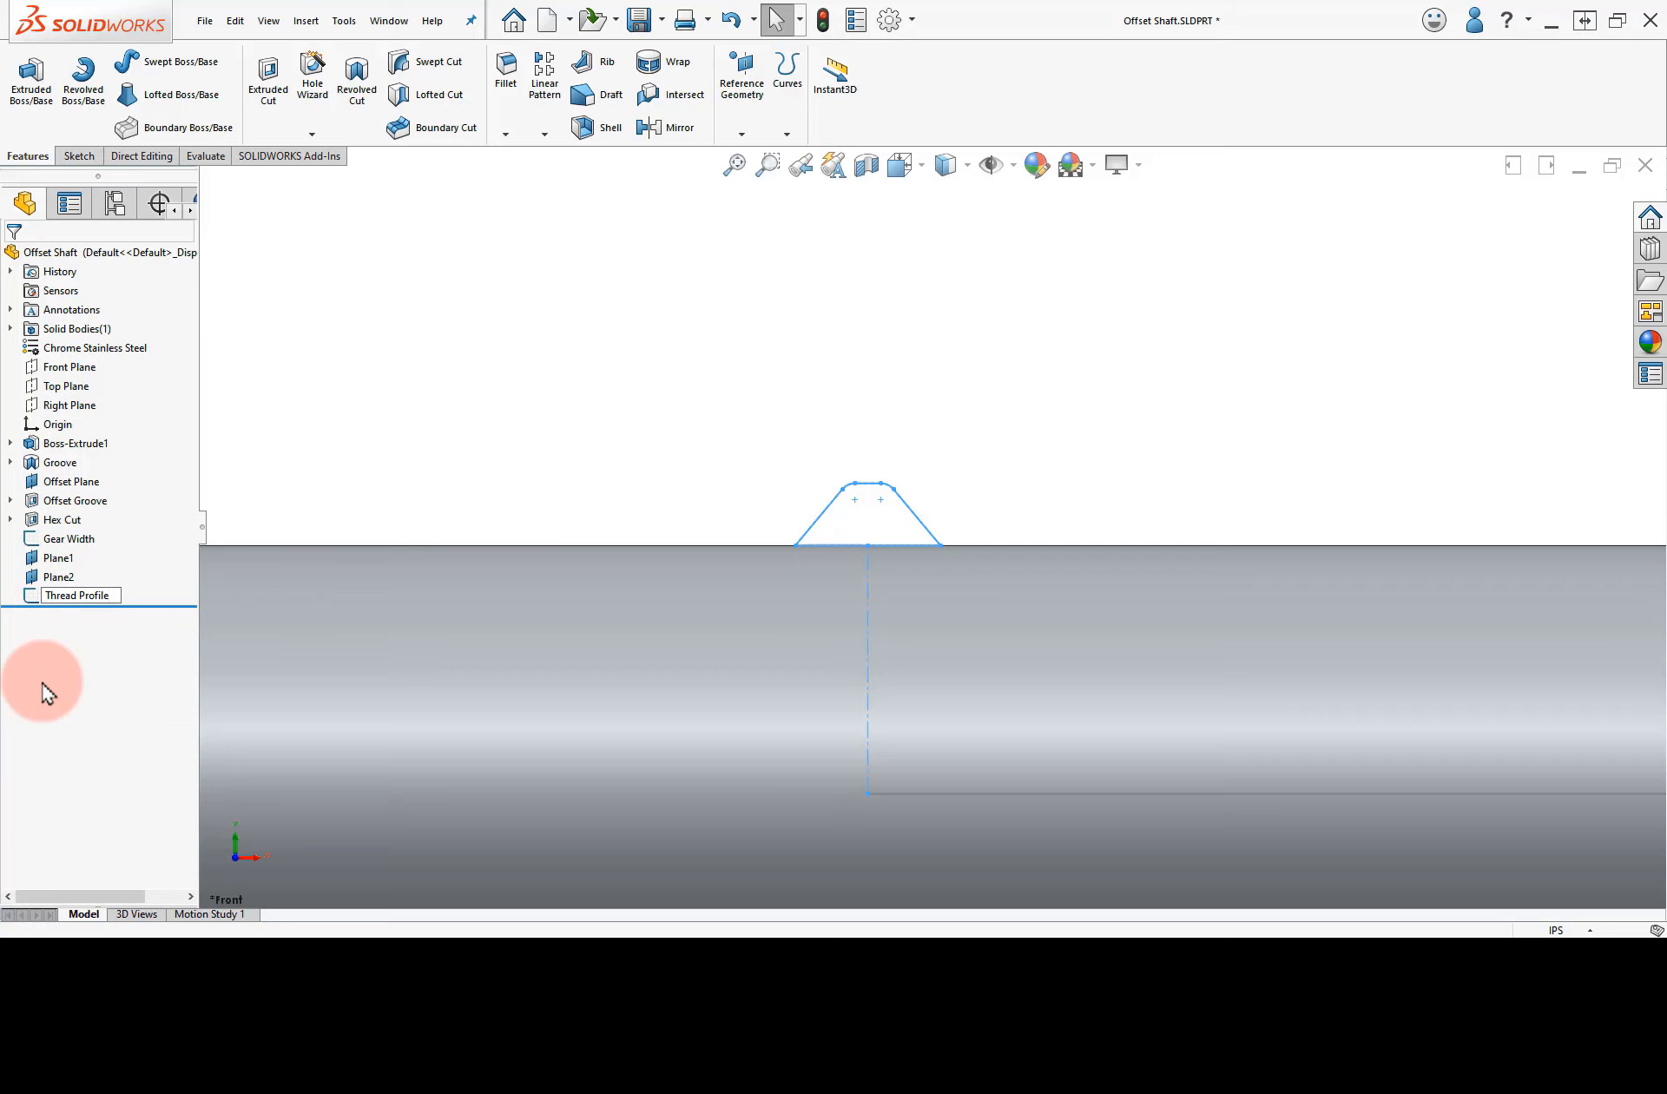
key(Return)
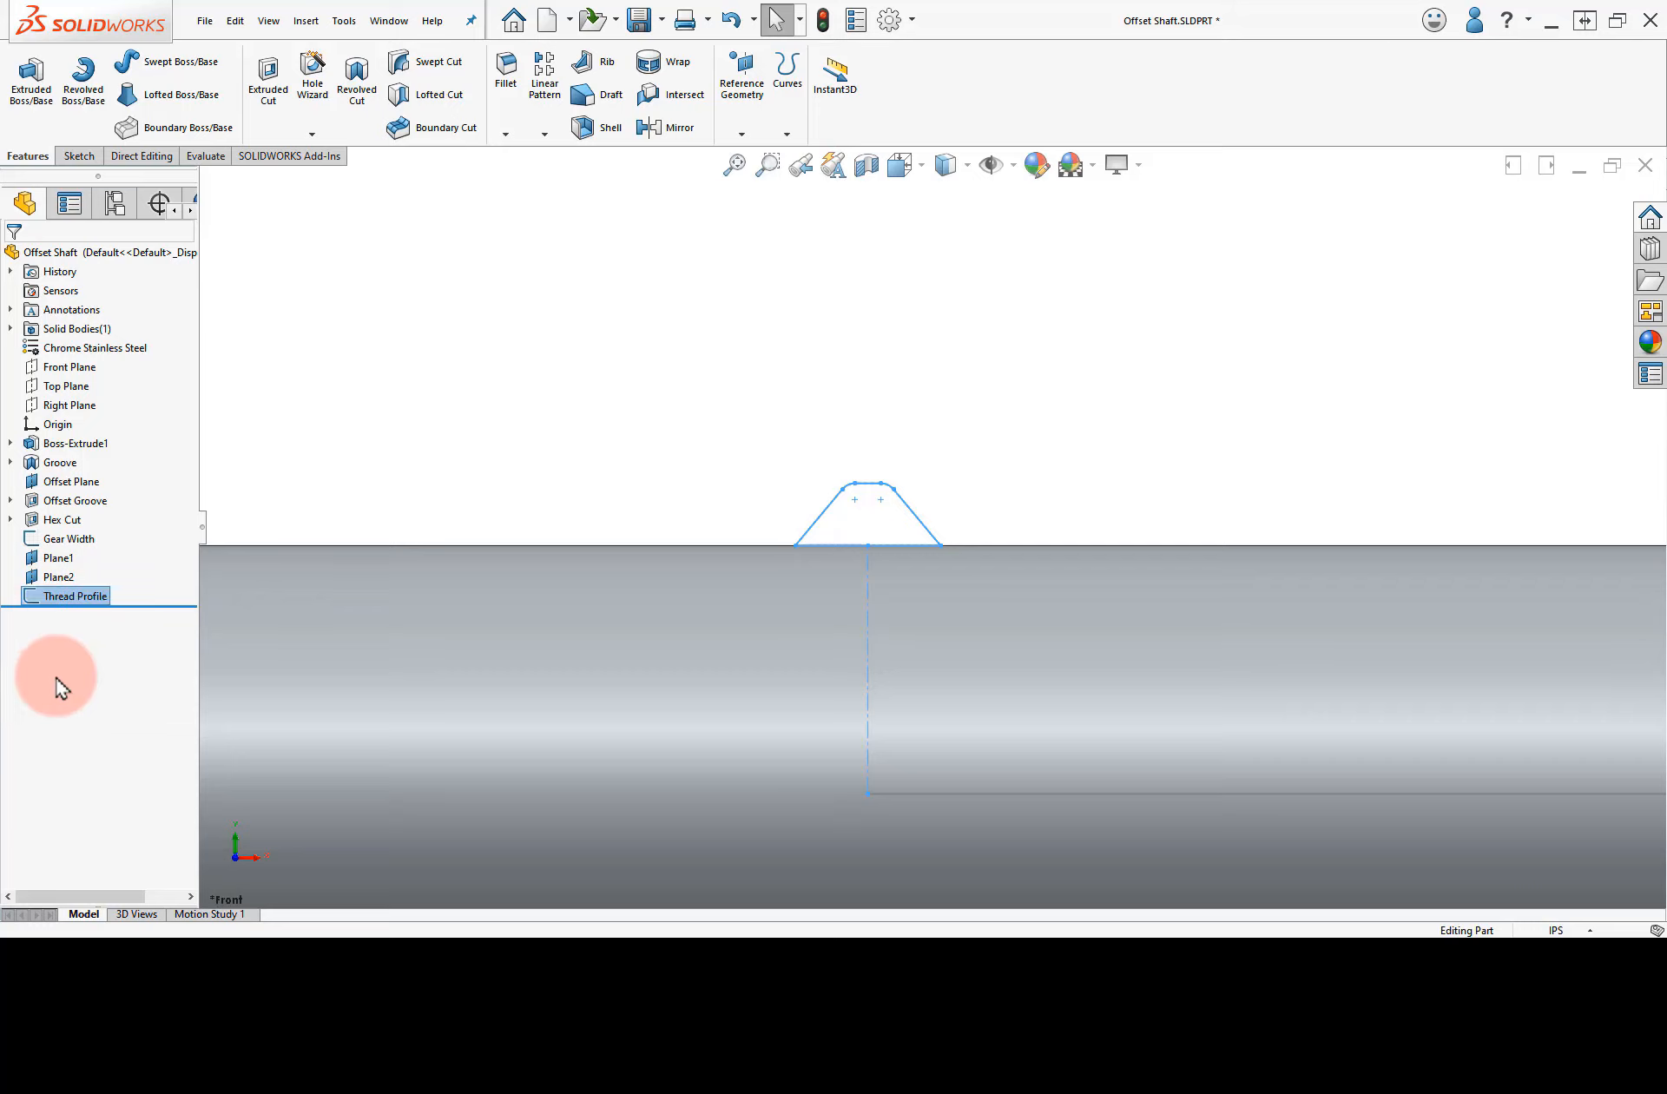
- Show the whole shaft in a trimetric view and open the item visibility options for displaying the reference planes
right_drag(457, 458, 525, 417)
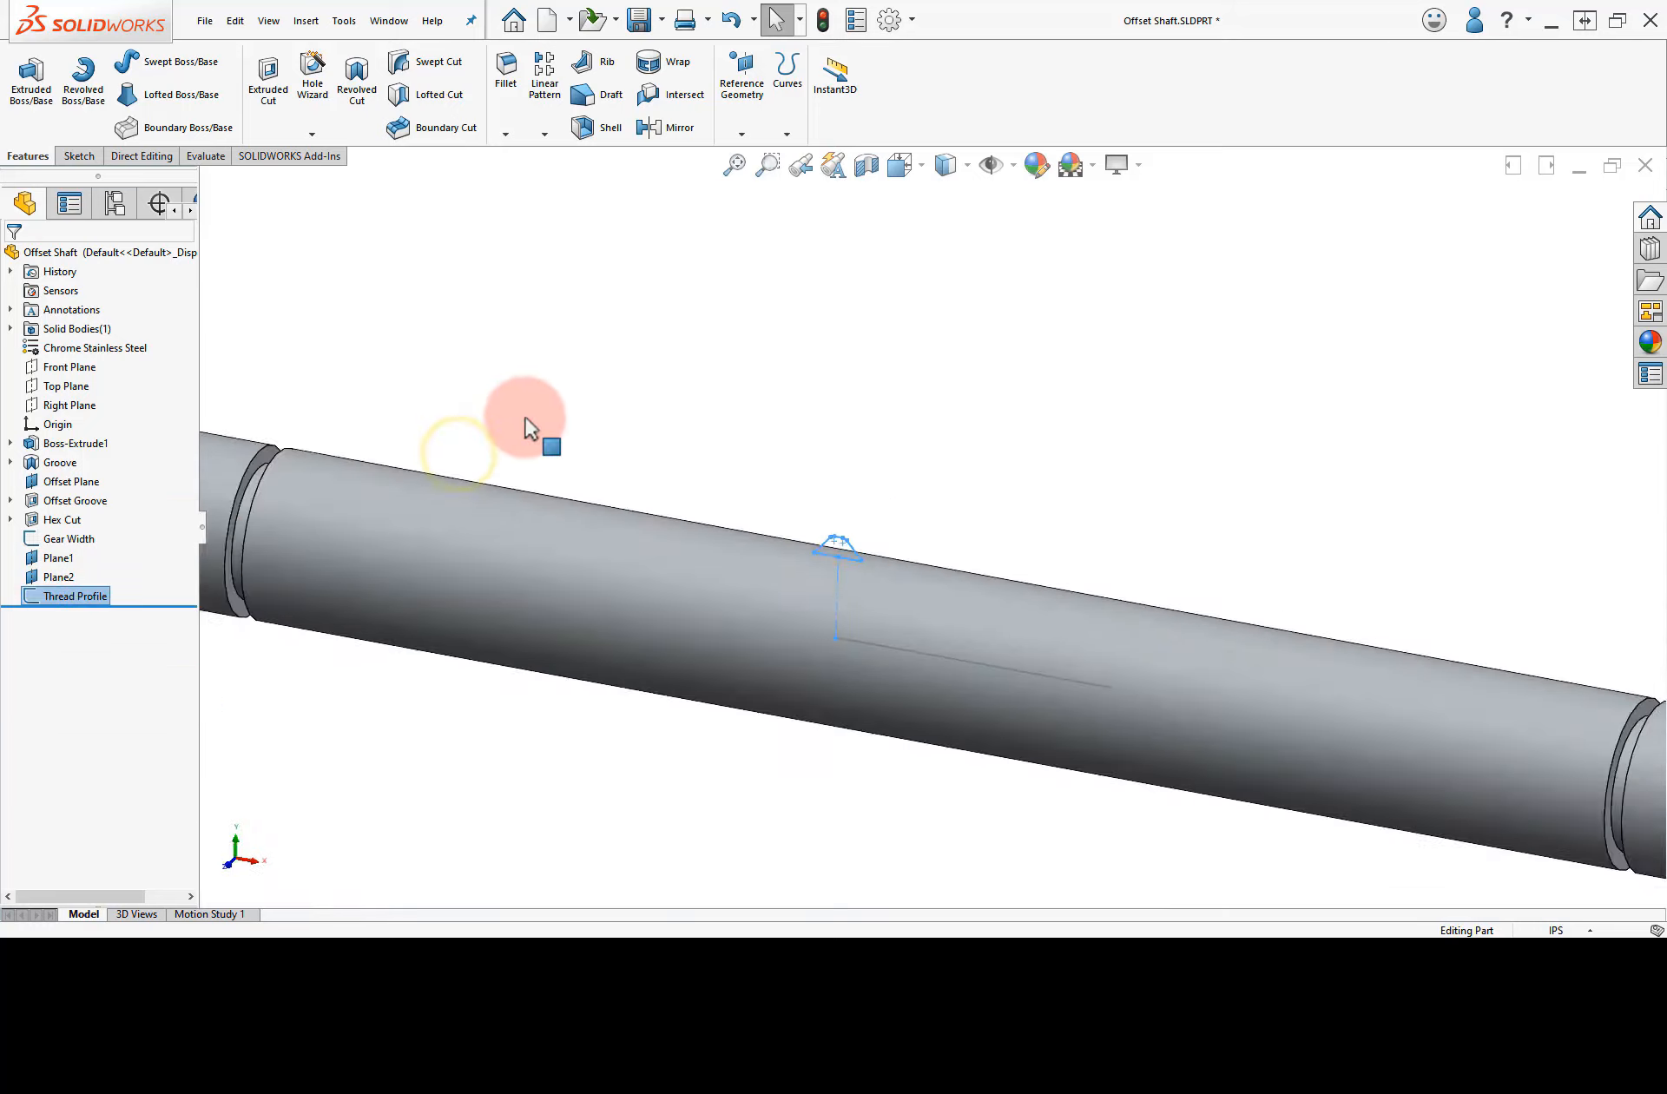
click(837, 356)
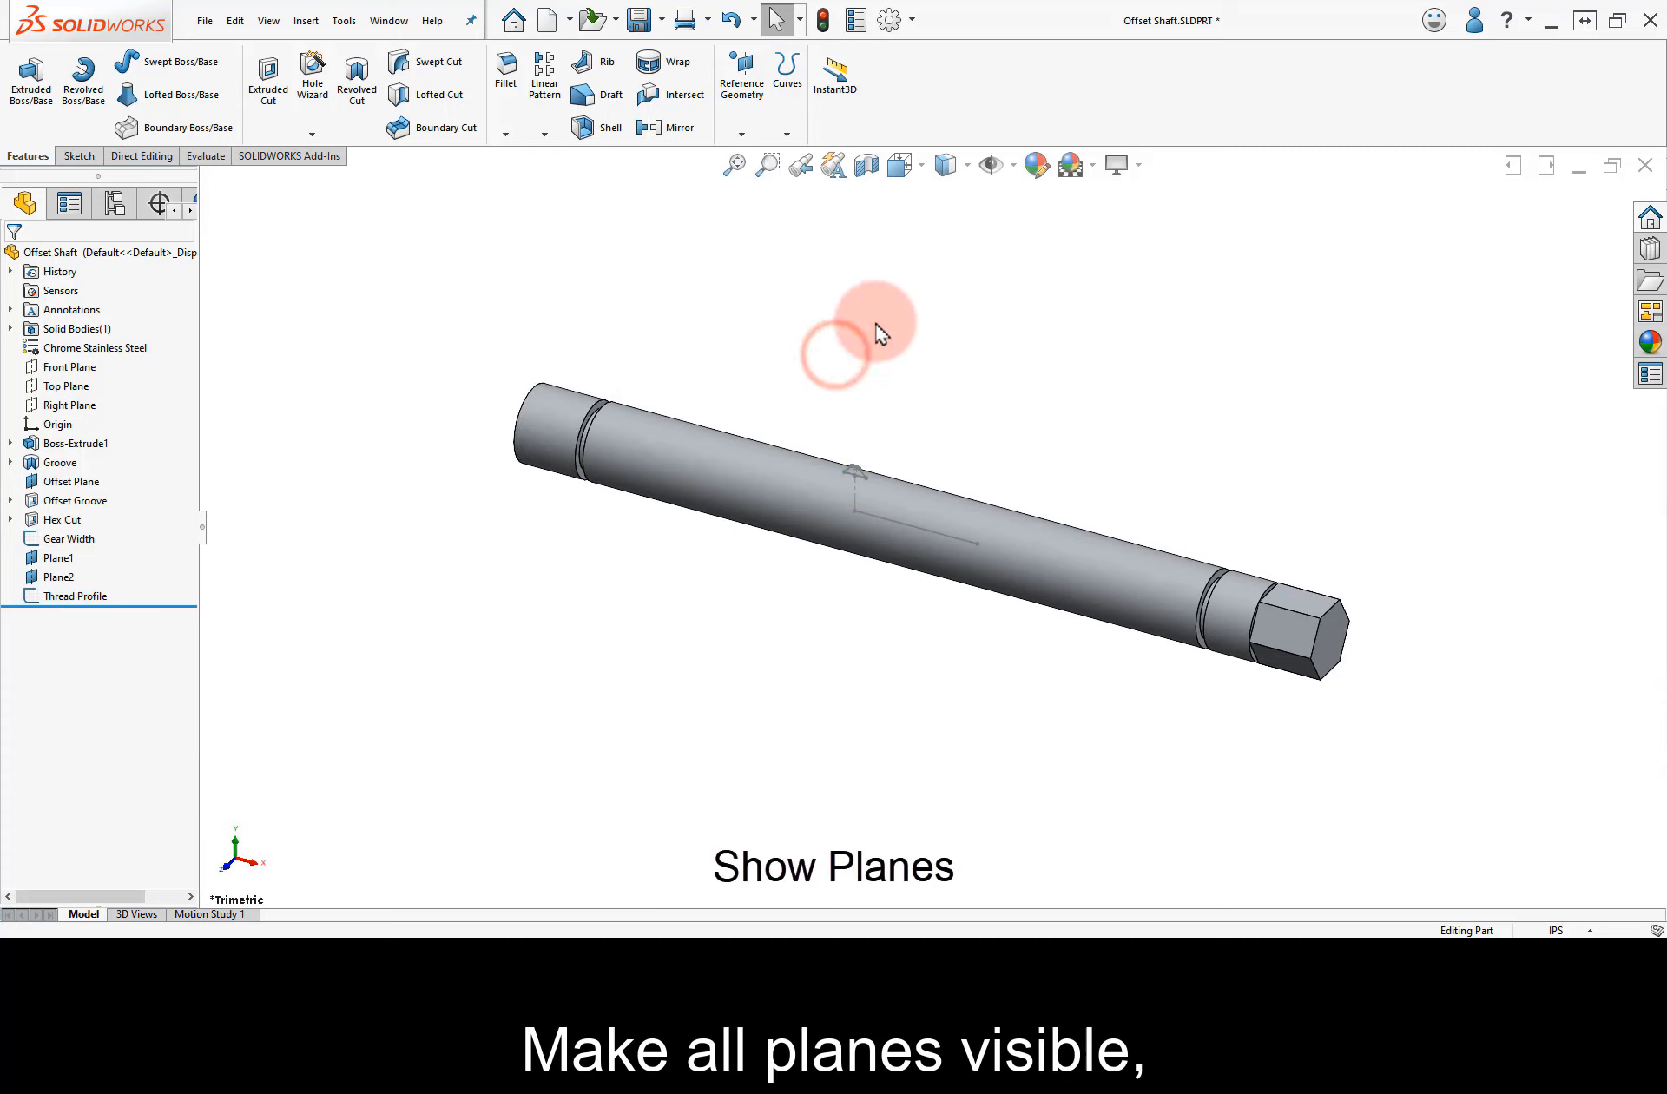
click(1012, 165)
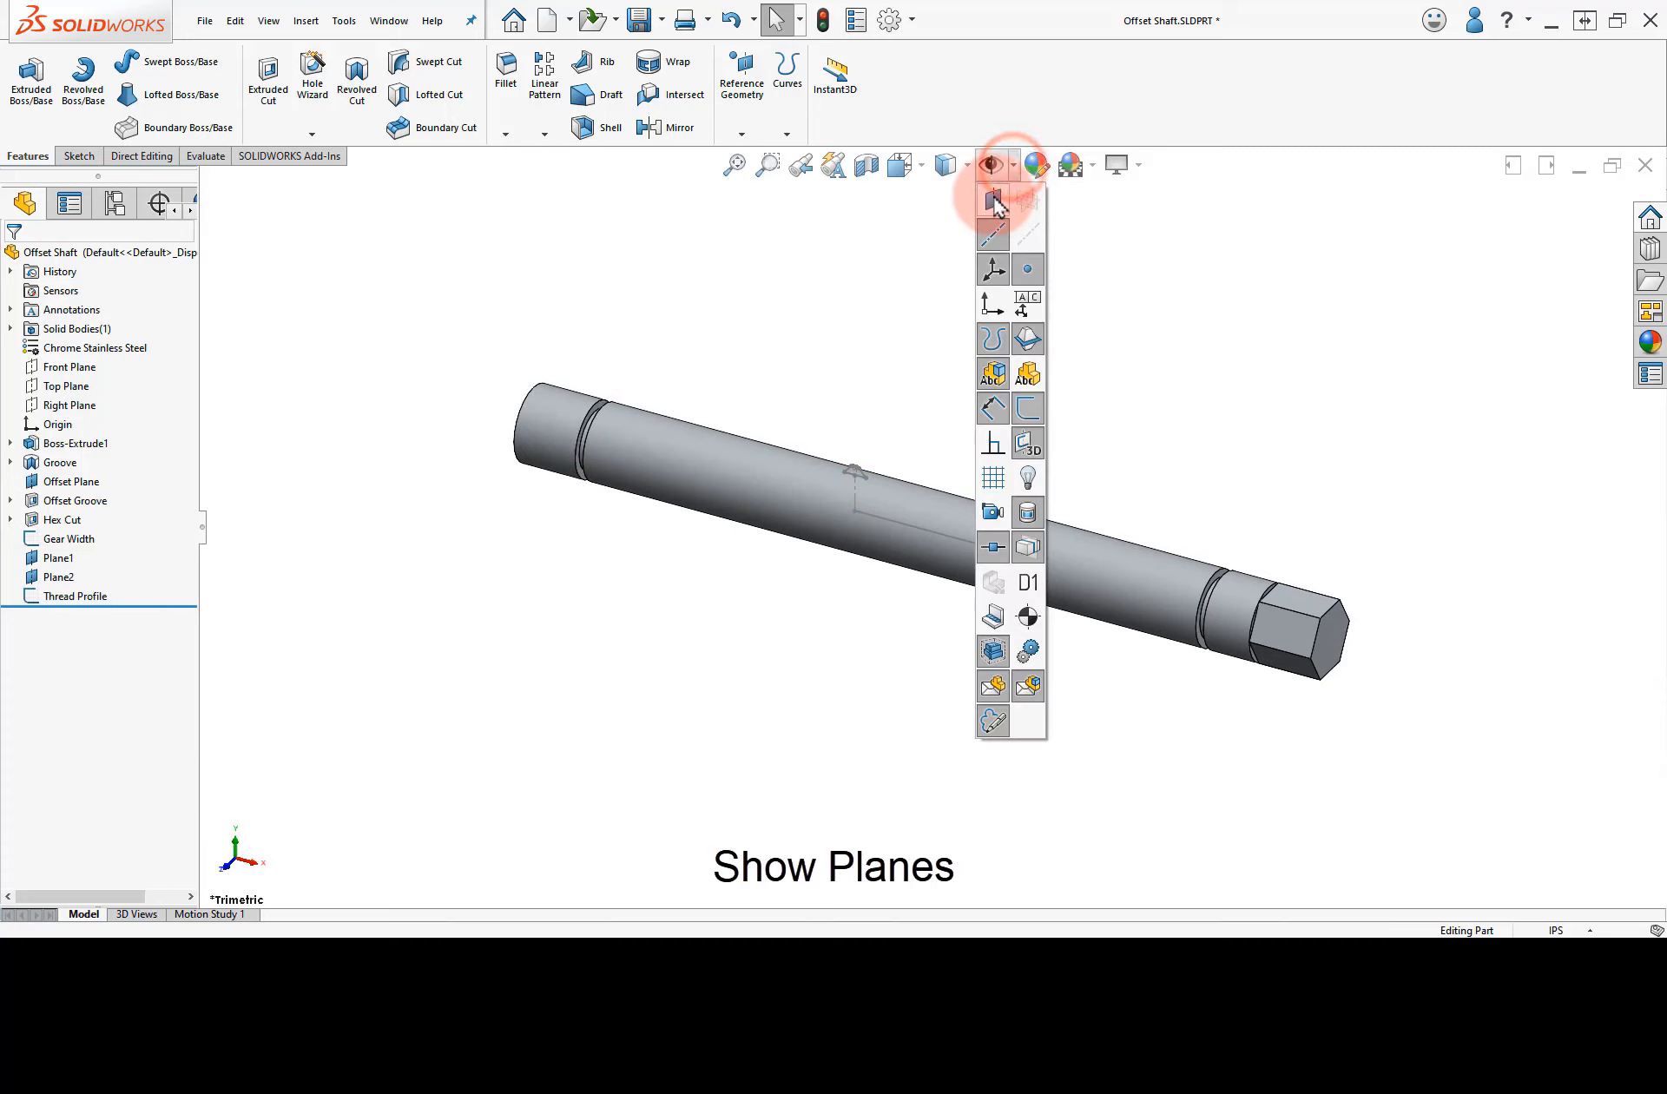